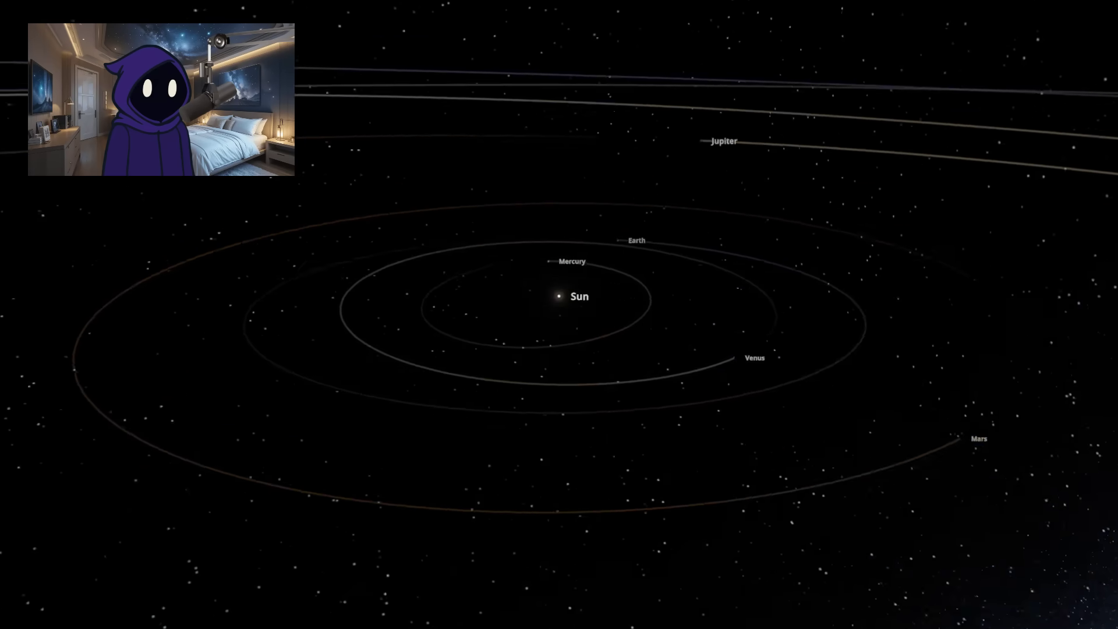
Pause the simulation and replace Earth with the Sun from the star presets.
left_click_drag(847, 314, 787, 446)
scroll(788, 446, "up", 2)
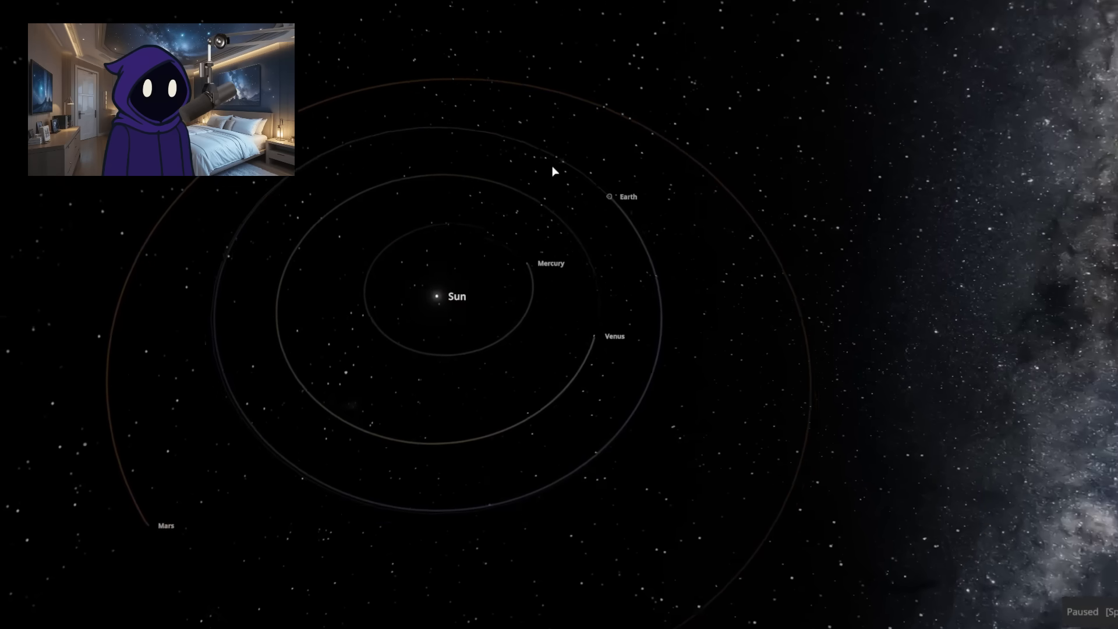
key("space")
scroll(771, 330, "up", 5)
double_click(955, 304)
left_click(968, 273)
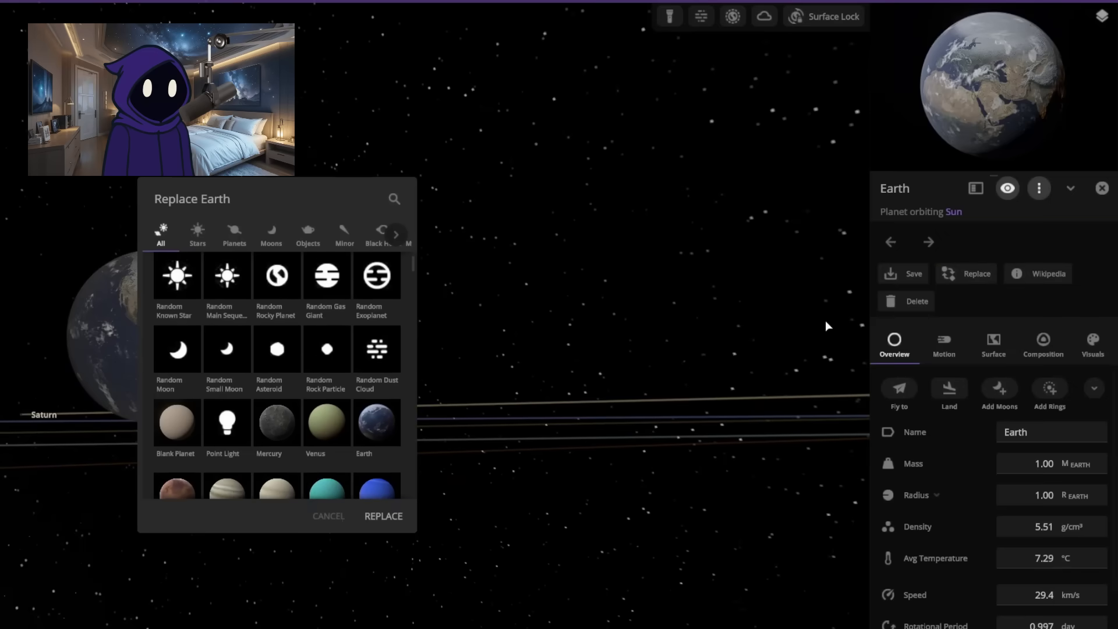
scroll(295, 356, "down", 3)
left_click(198, 235)
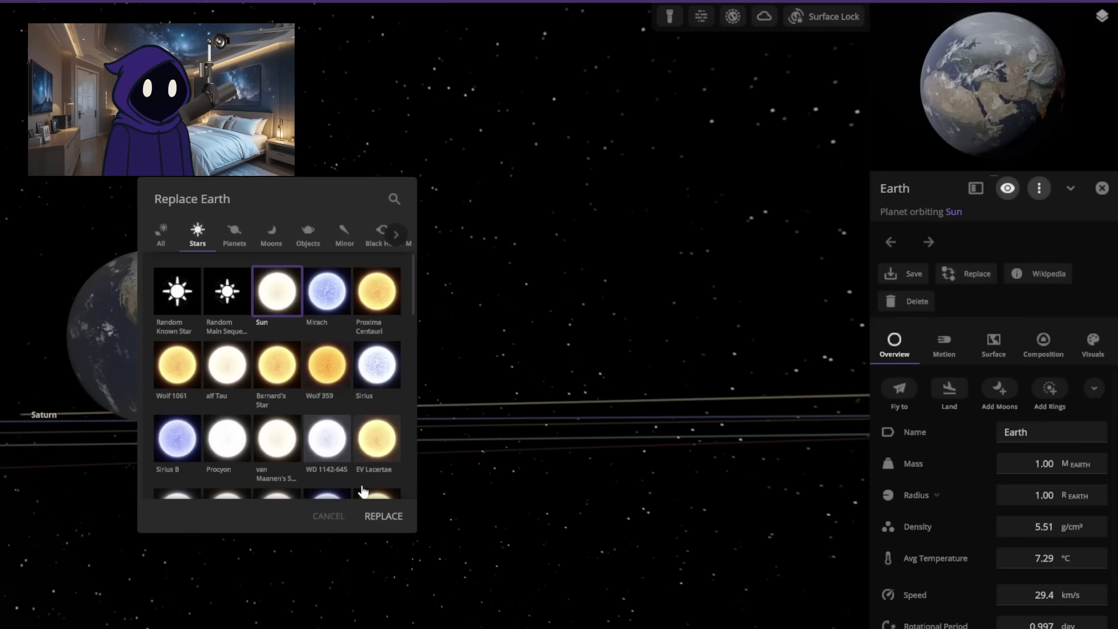
left_click(384, 516)
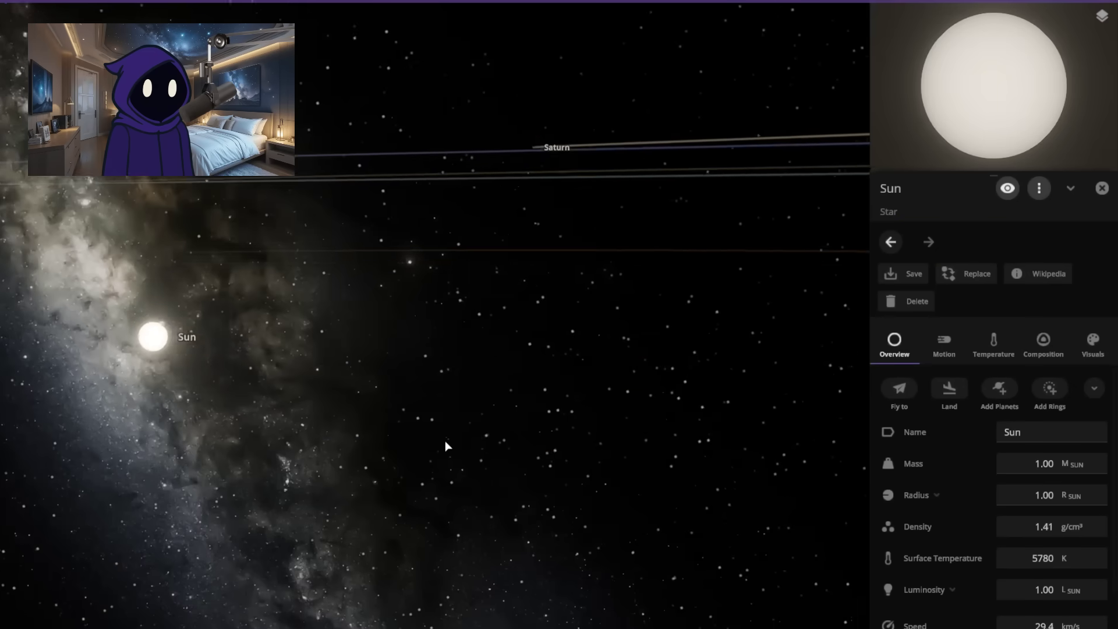
Replace the original Sun at the centre of the system with Earth.
scroll(445, 441, "down", 5)
left_click_drag(373, 443, 386, 466)
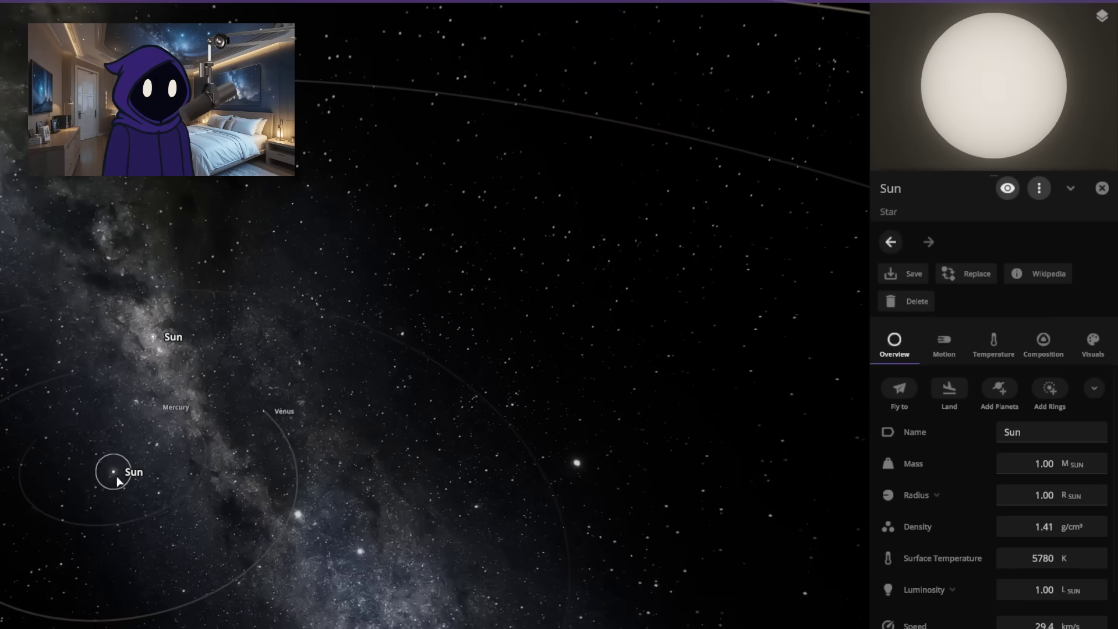
double_click(117, 481)
scroll(1046, 196, "down", 3)
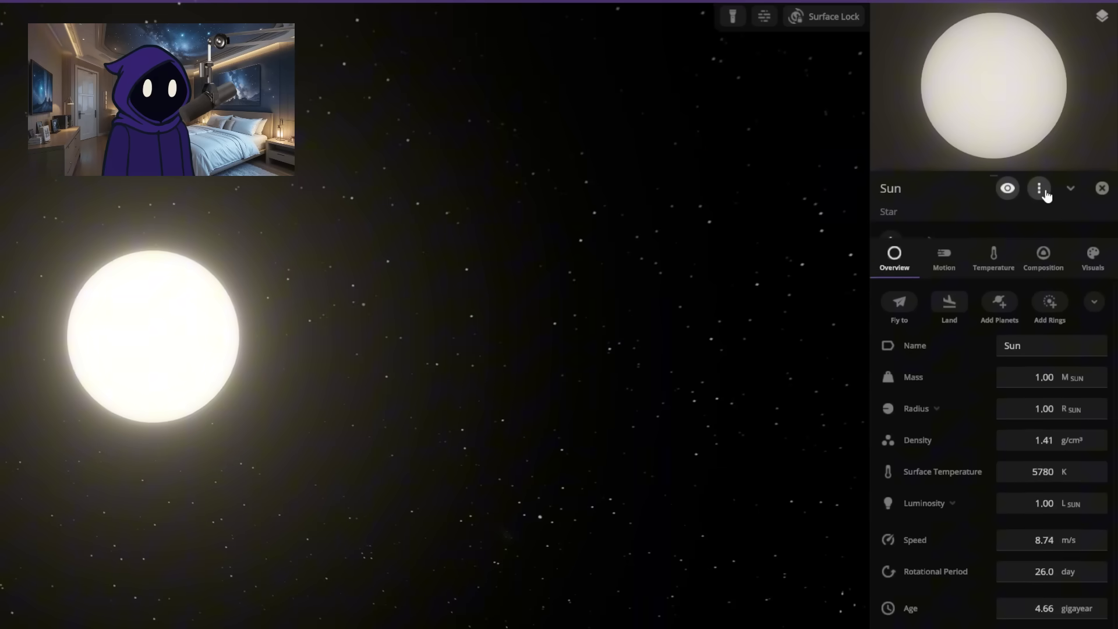
left_click(1043, 191)
left_click(968, 272)
left_click(574, 399)
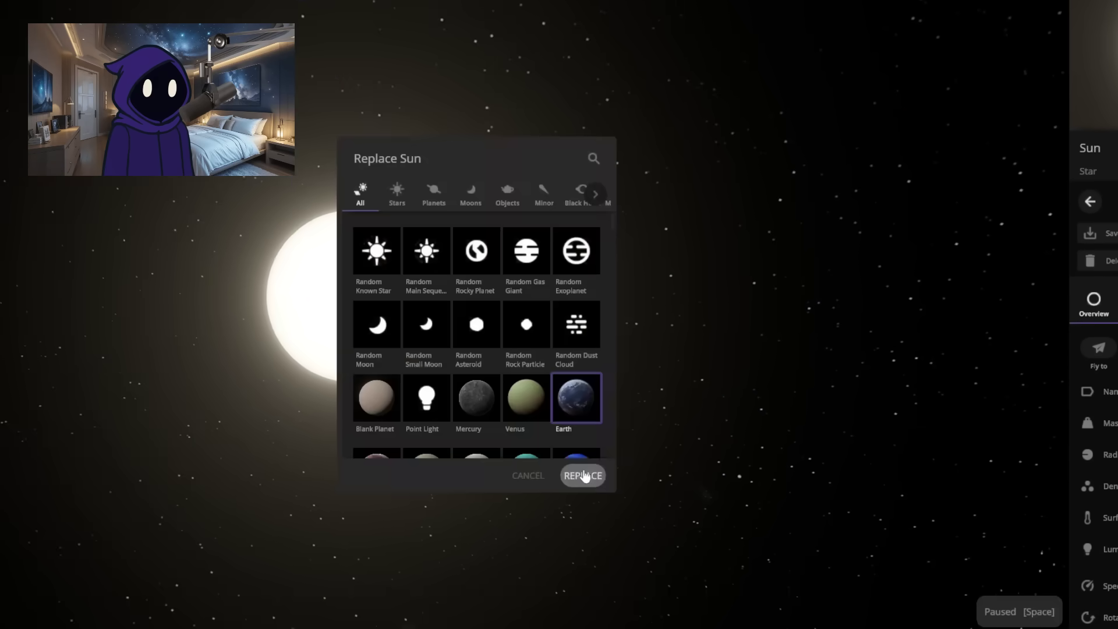
left_click(581, 475)
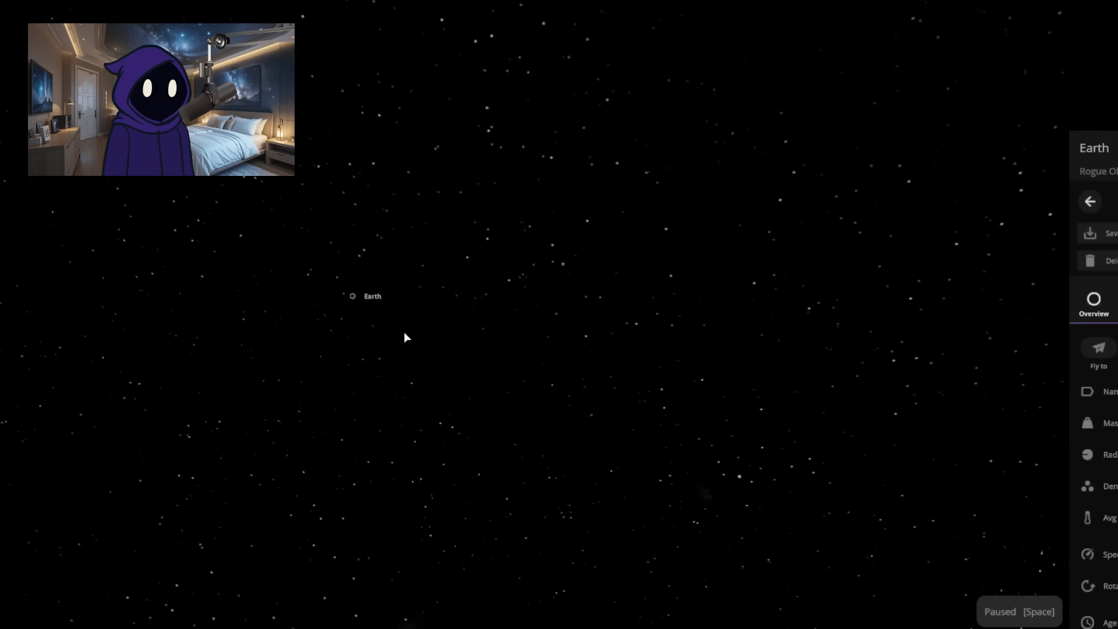
Examine the paths of the Sun, Earth and the other planets after the swap, from several angles and distances.
scroll(699, 198, "up", 5)
left_click_drag(699, 198, 559, 377)
scroll(776, 218, "down", 12)
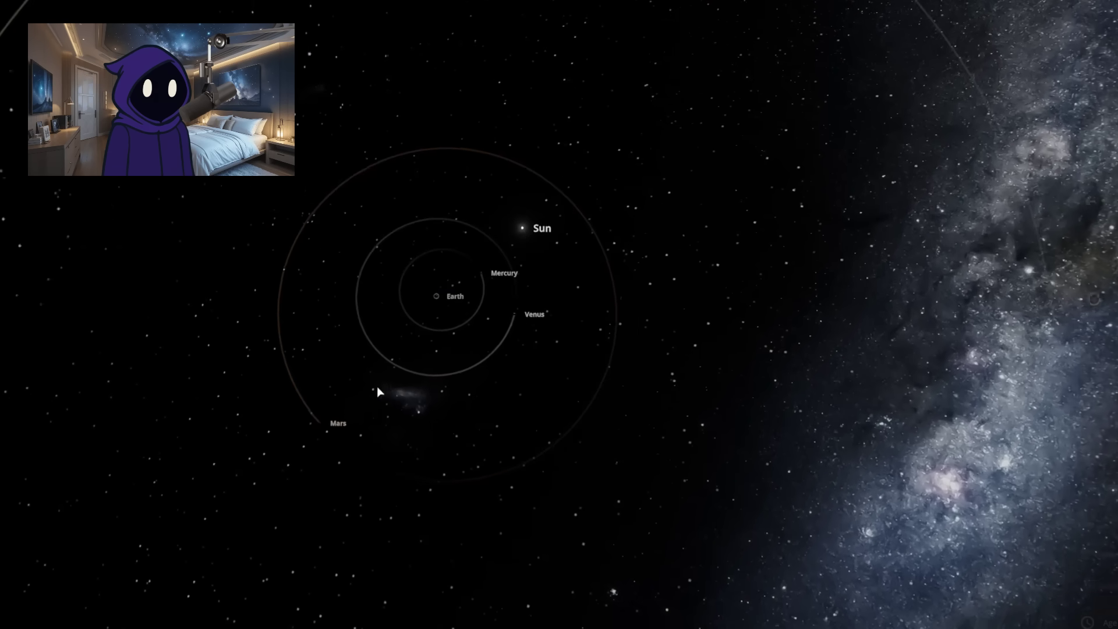
left_click_drag(377, 386, 384, 401)
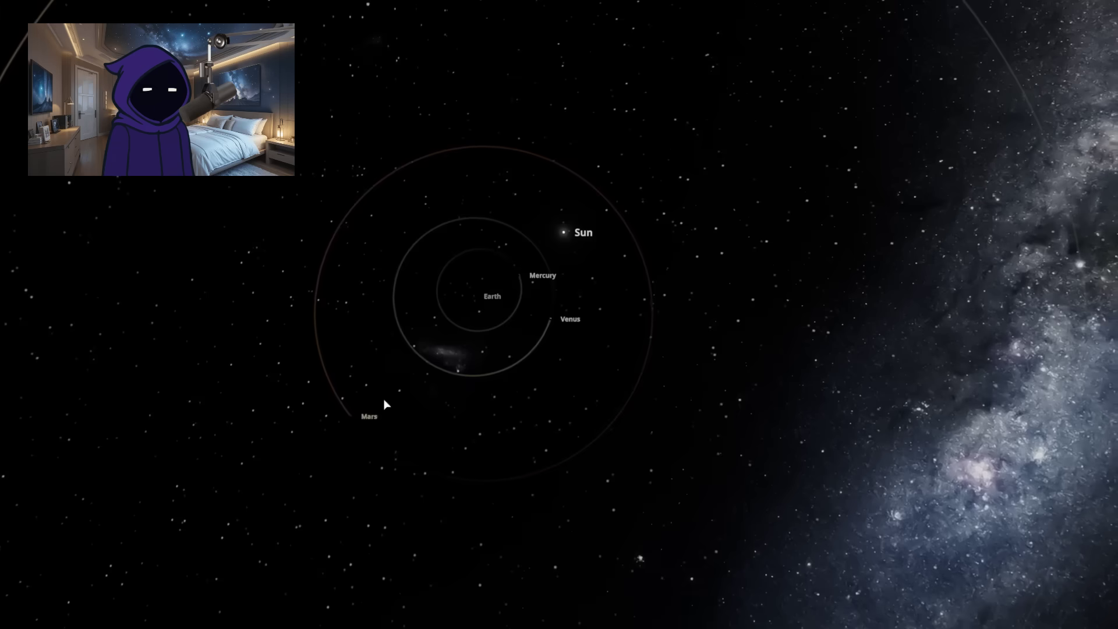
scroll(601, 411, "down", 3)
scroll(778, 395, "up", 3)
left_click_drag(778, 395, 867, 315)
scroll(862, 342, "down", 2)
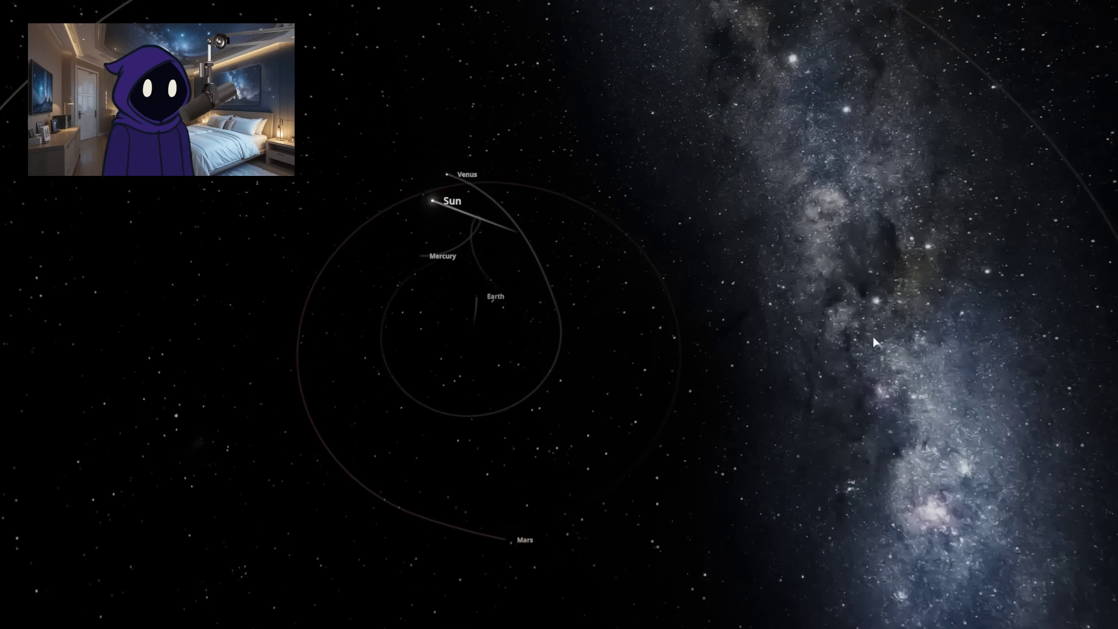
left_click_drag(869, 337, 1117, 233)
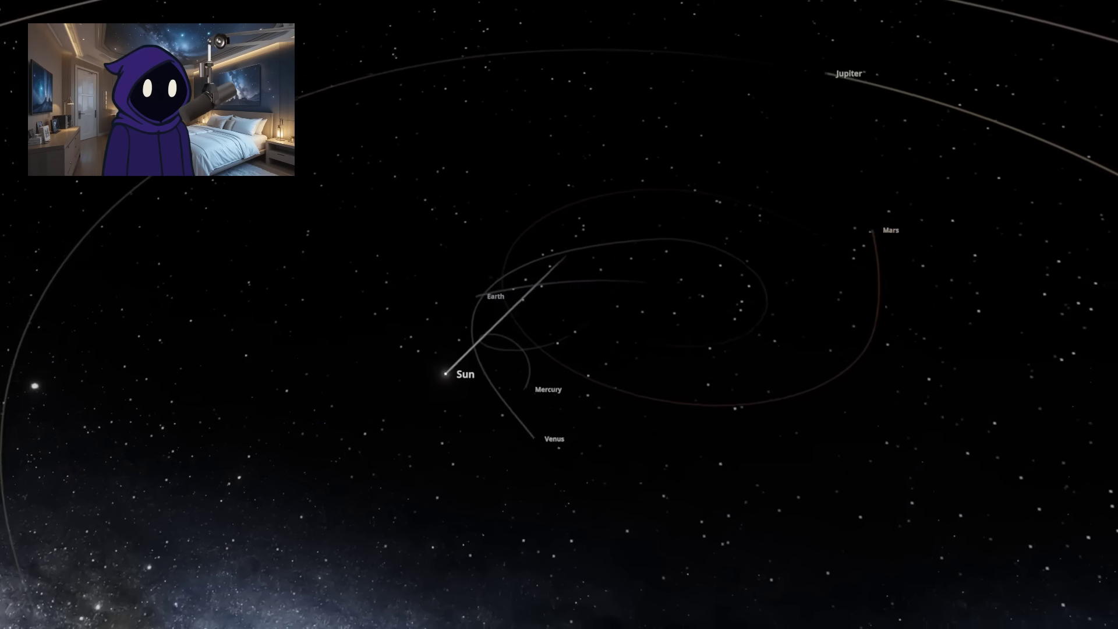
left_click_drag(974, 353, 996, 324)
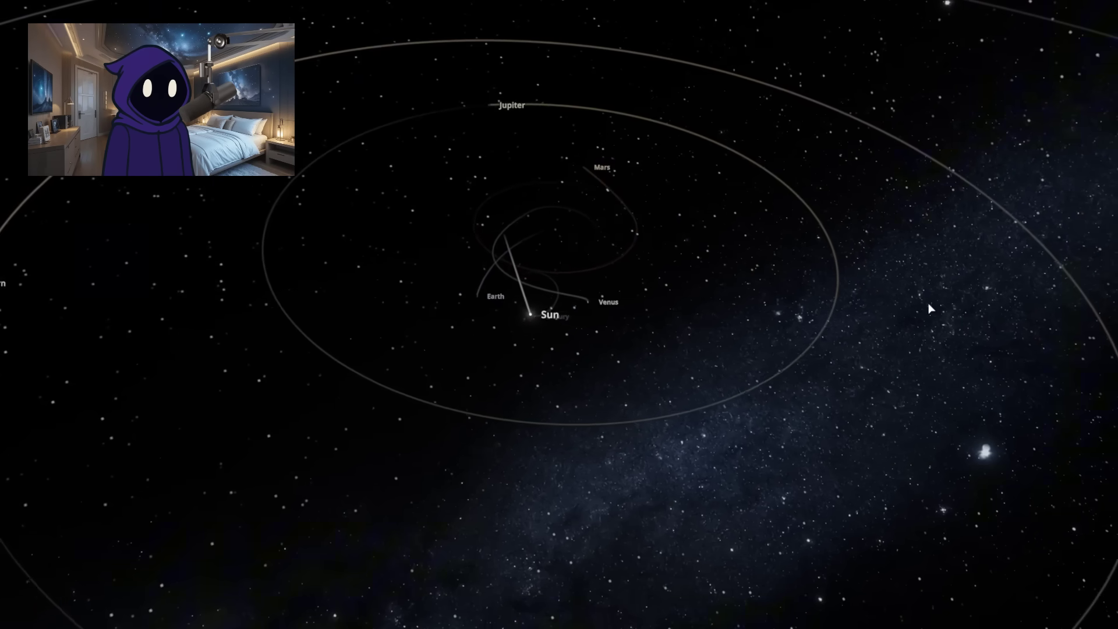
left_click_drag(948, 319, 1013, 373)
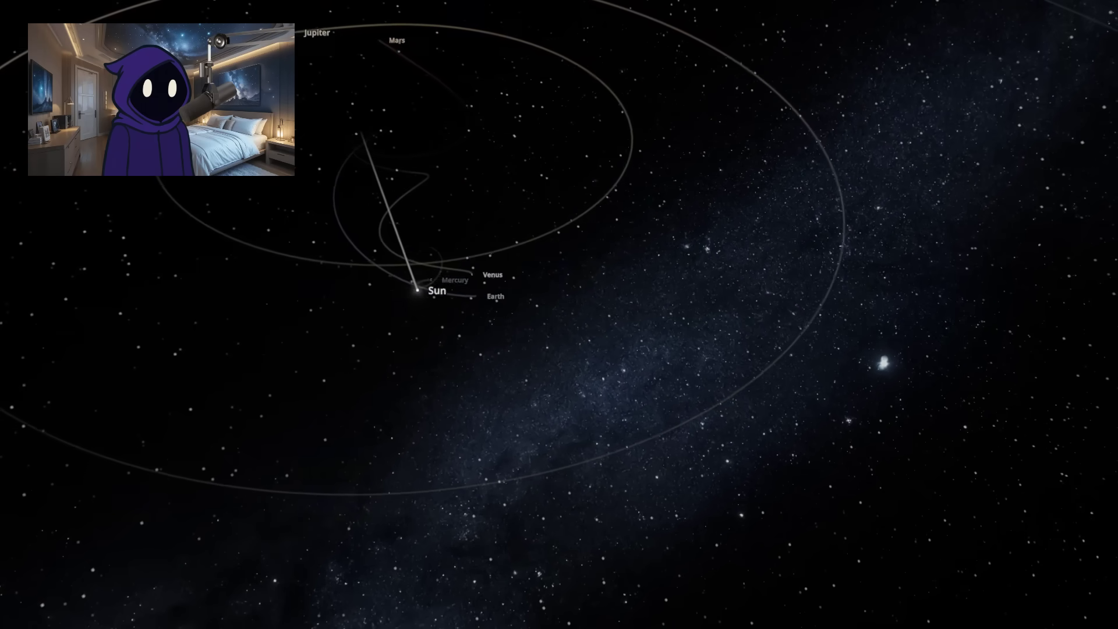
left_click_drag(948, 319, 972, 317)
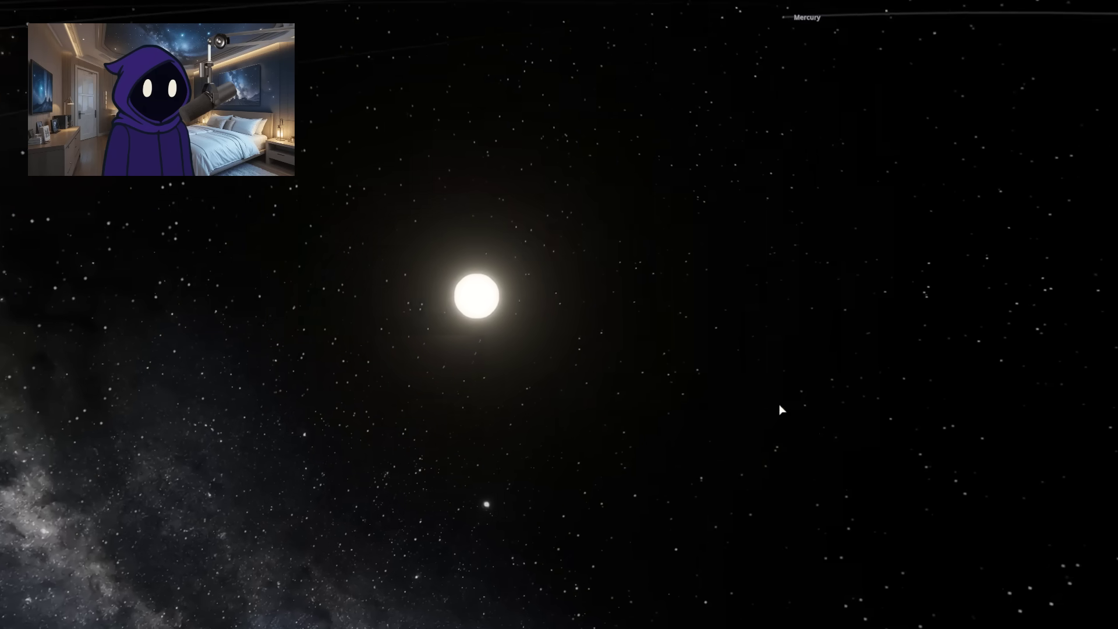
Replace the Sun at the centre of the solar system with the Earth preset.
left_click(496, 315)
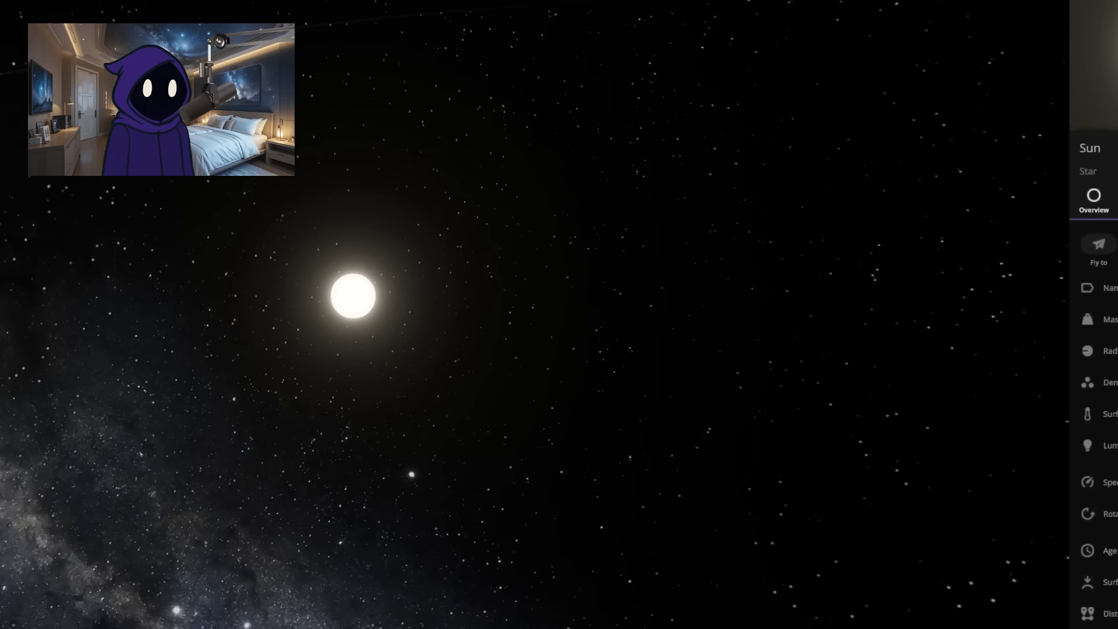
left_click(984, 236)
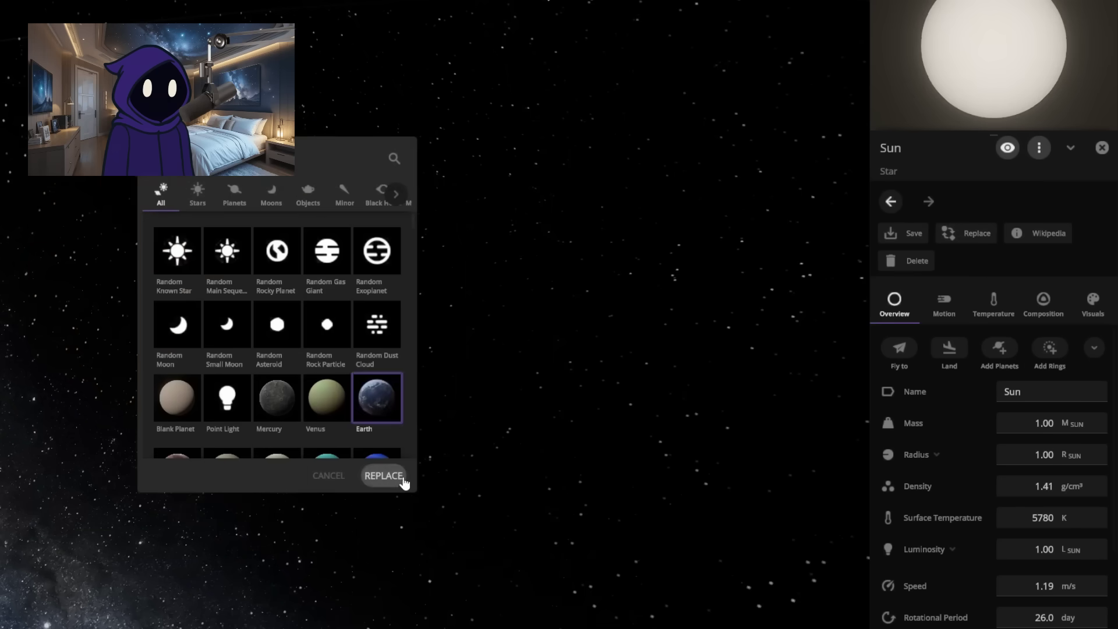
left_click(383, 476)
left_click_drag(254, 365, 192, 308)
scroll(193, 308, "up", 10)
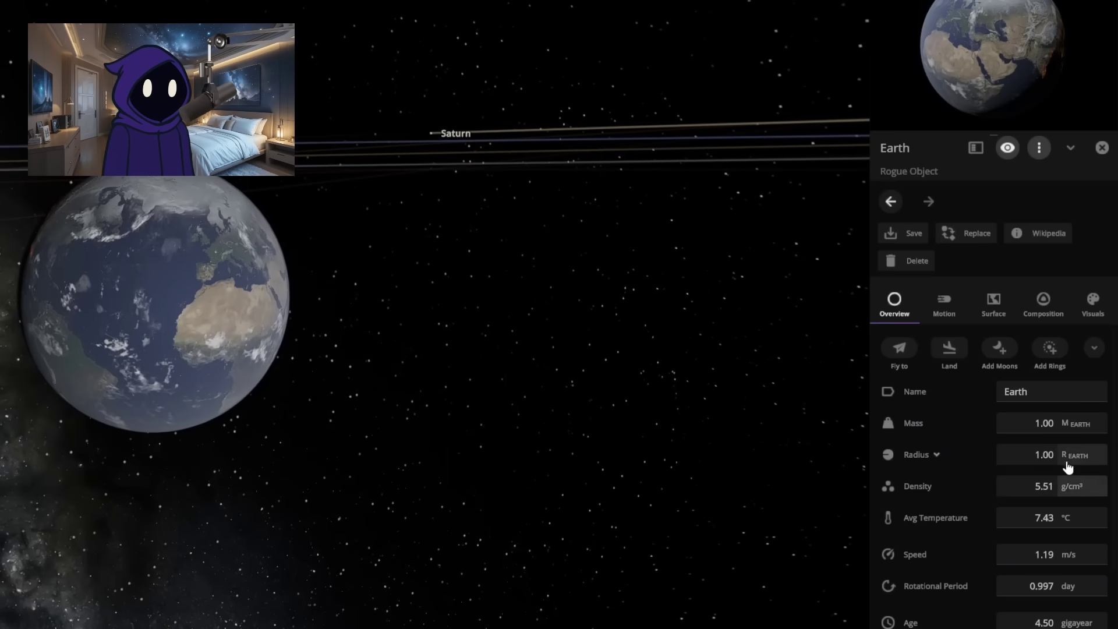
Switch the unit of Earth's mass to solar mass and inspect the planet from farther out.
left_click(1064, 424)
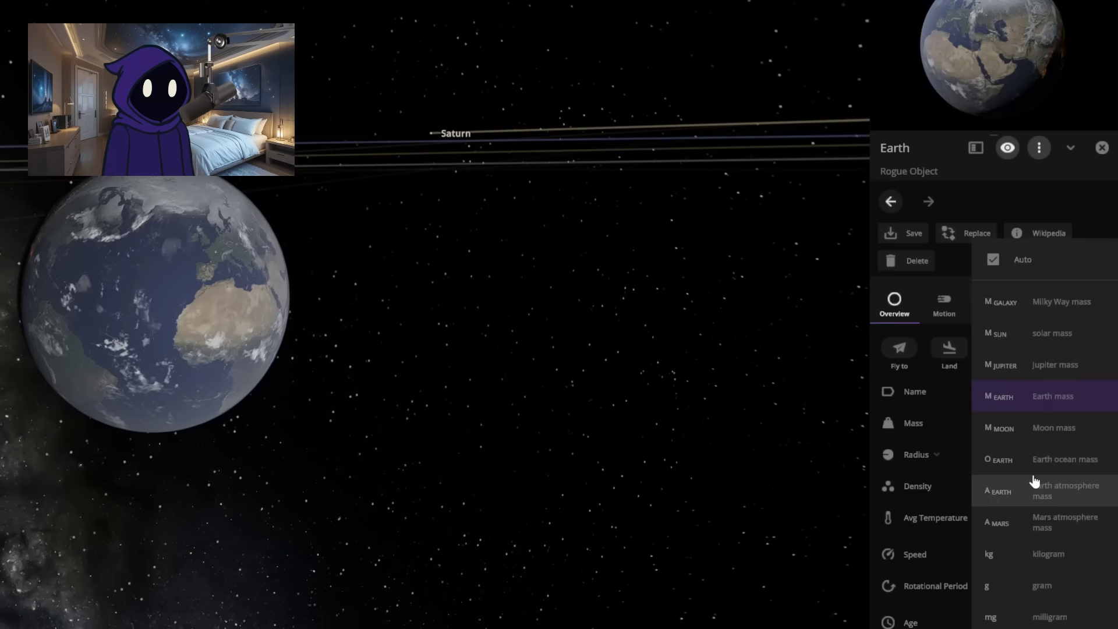
left_click(1016, 338)
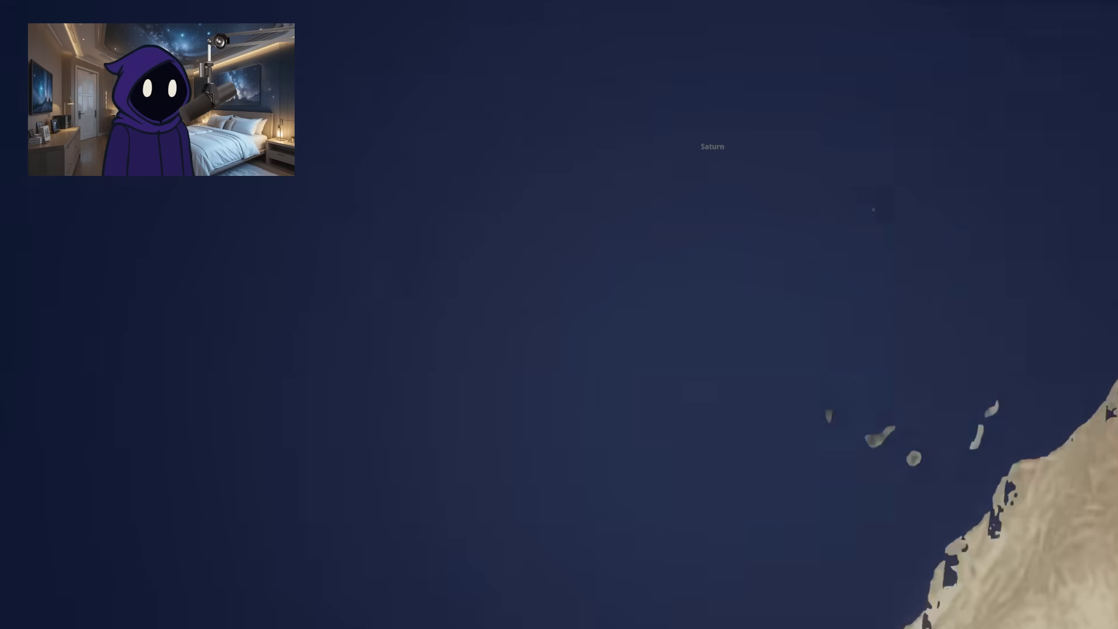
scroll(753, 397, "down", 5)
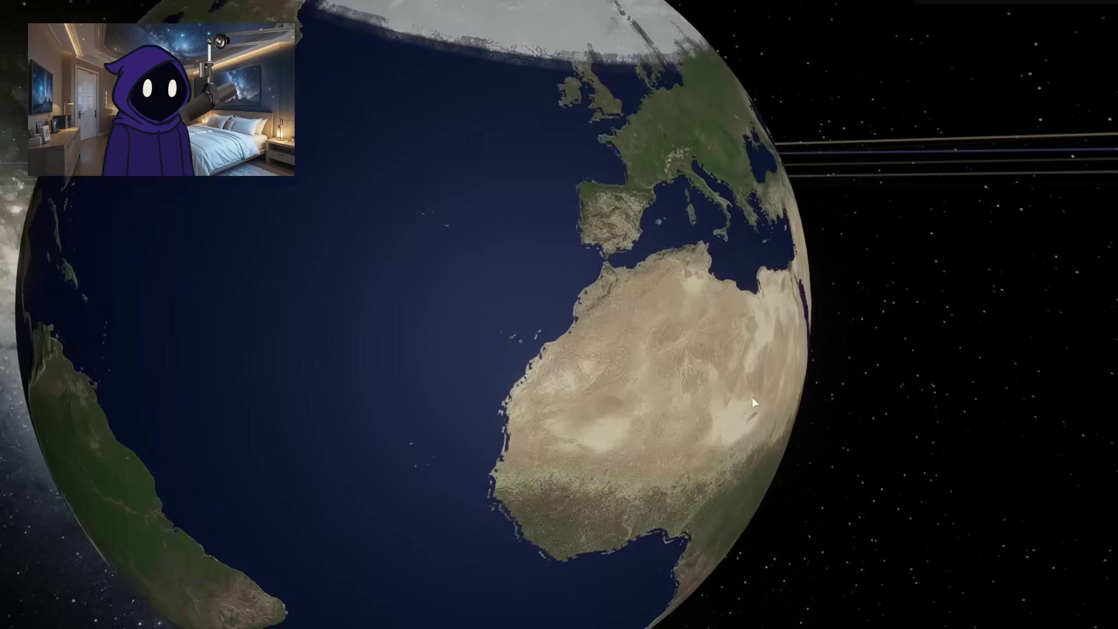
scroll(788, 399, "down", 5)
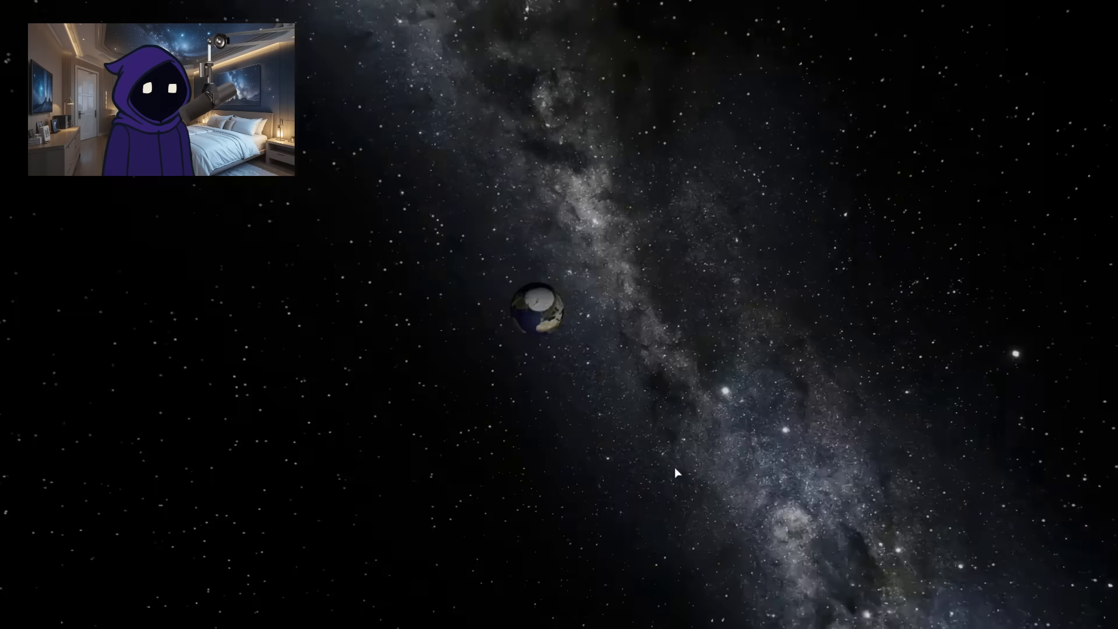
scroll(675, 473, "down", 8)
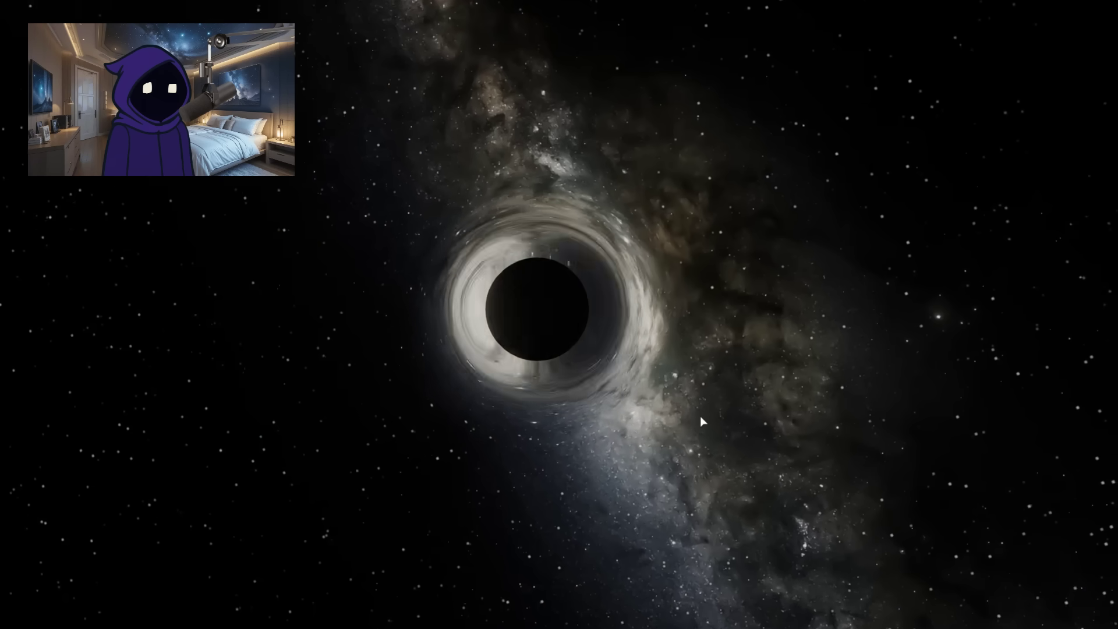
left_click_drag(701, 416, 788, 468)
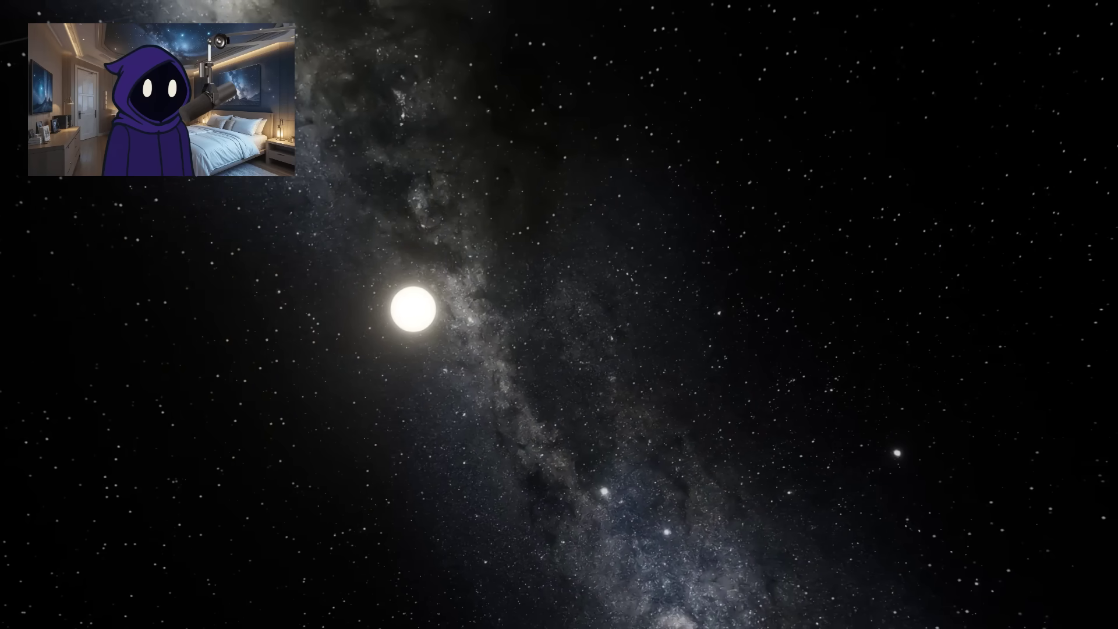
Replace the Sun with Earth again, open Earth's radius for editing and inspect the planet.
key("r")
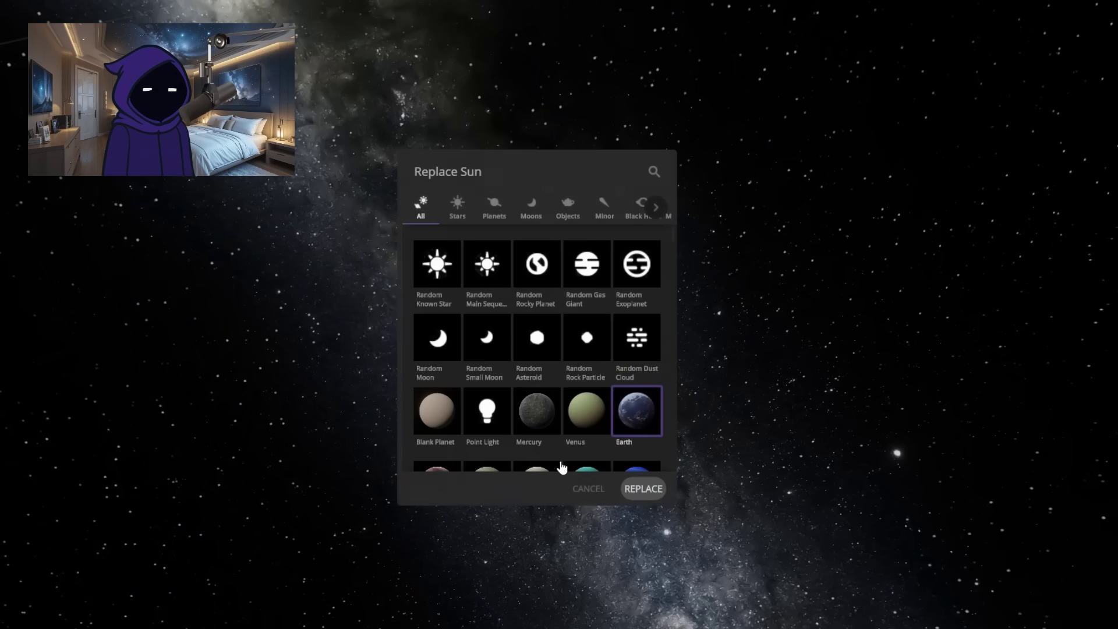
left_click(640, 488)
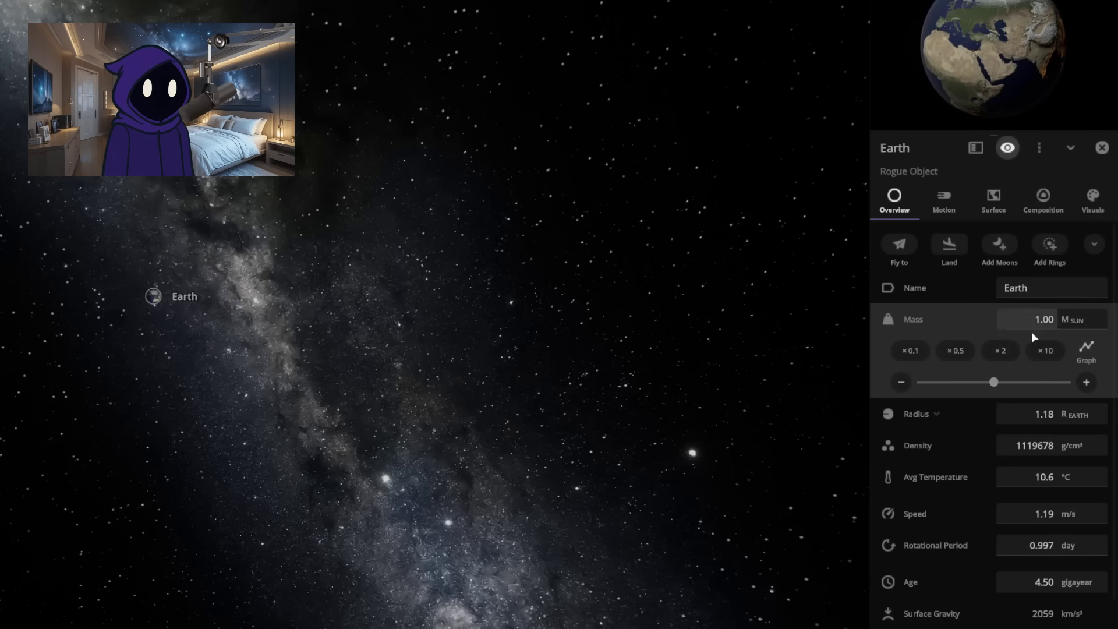
left_click(1032, 415)
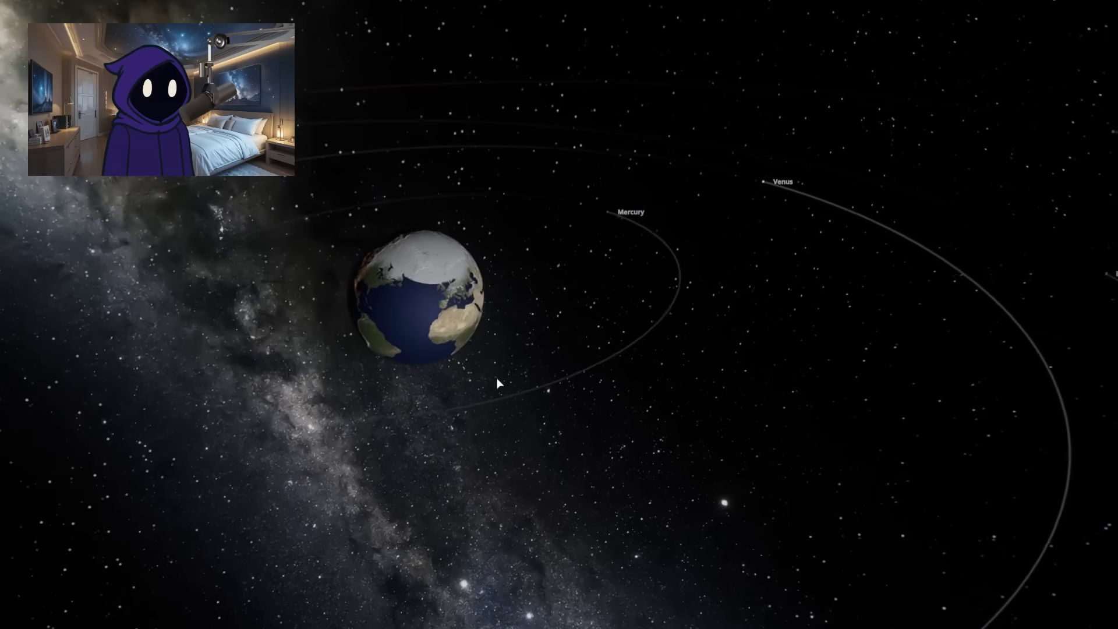
scroll(489, 375, "up", 2)
mouse_move(489, 376)
left_mouse_down()
mouse_move(424, 410)
mouse_move(500, 372)
left_mouse_up()
scroll(424, 410, "down", 5)
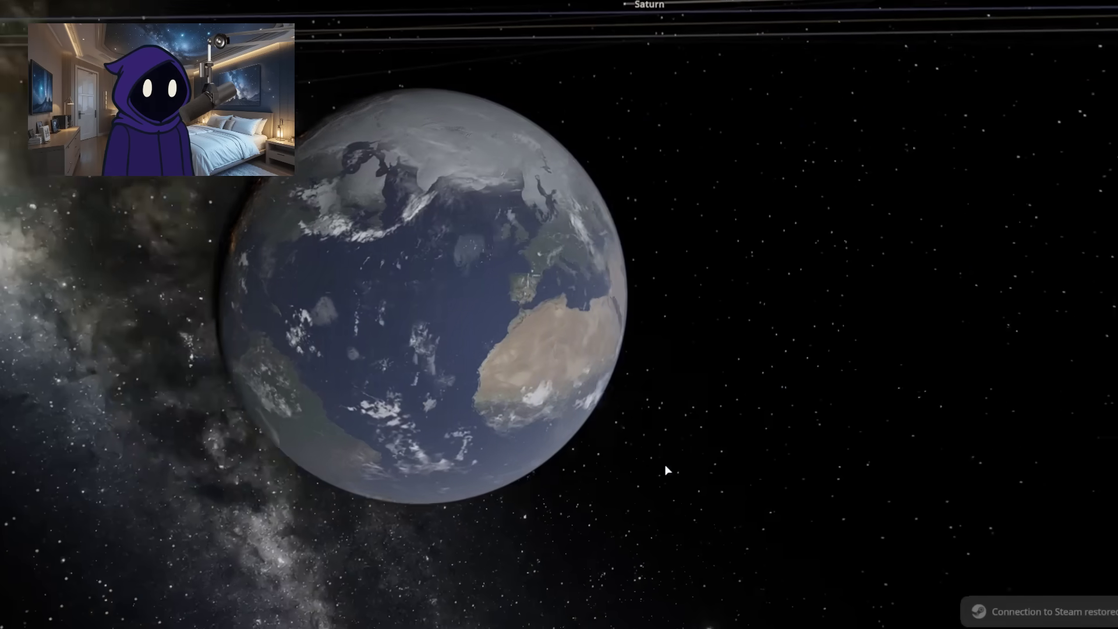
Examine the planets' orbits around the central Earth, from the inner planets out to Neptune, at different distances.
left_click_drag(665, 466, 842, 473)
scroll(560, 452, "down", 3)
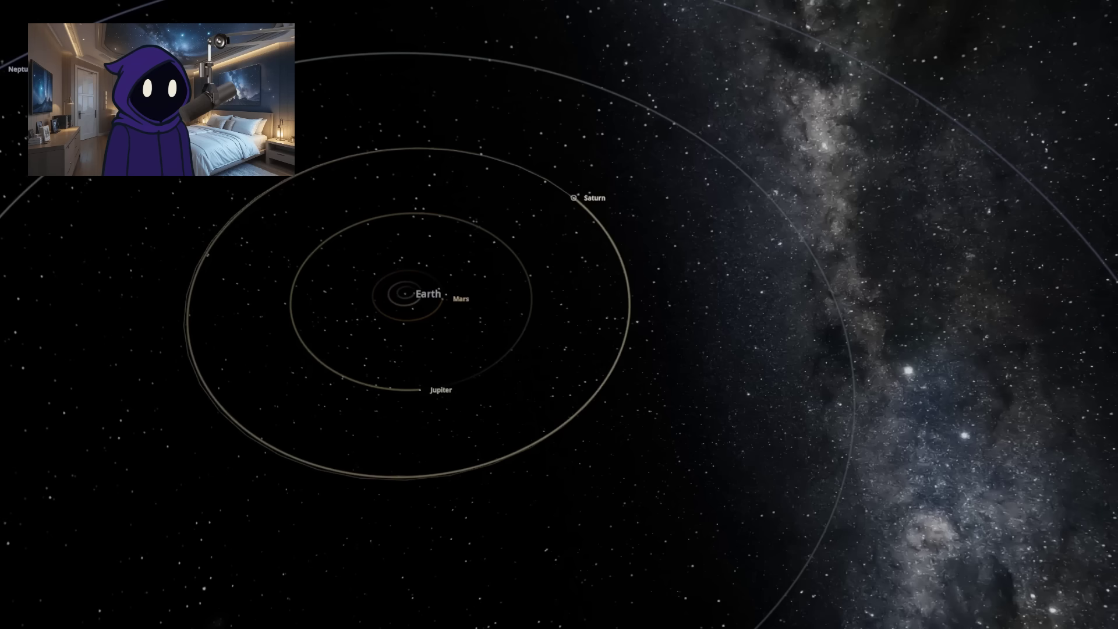
right_click_drag(665, 385, 721, 325)
scroll(733, 419, "up", 3)
scroll(722, 307, "down", 3)
right_click_drag(732, 419, 781, 424)
scroll(715, 324, "up", 2)
scroll(696, 331, "down", 2)
scroll(701, 400, "up", 1)
scroll(781, 424, "down", 3)
left_click_drag(782, 426, 408, 265)
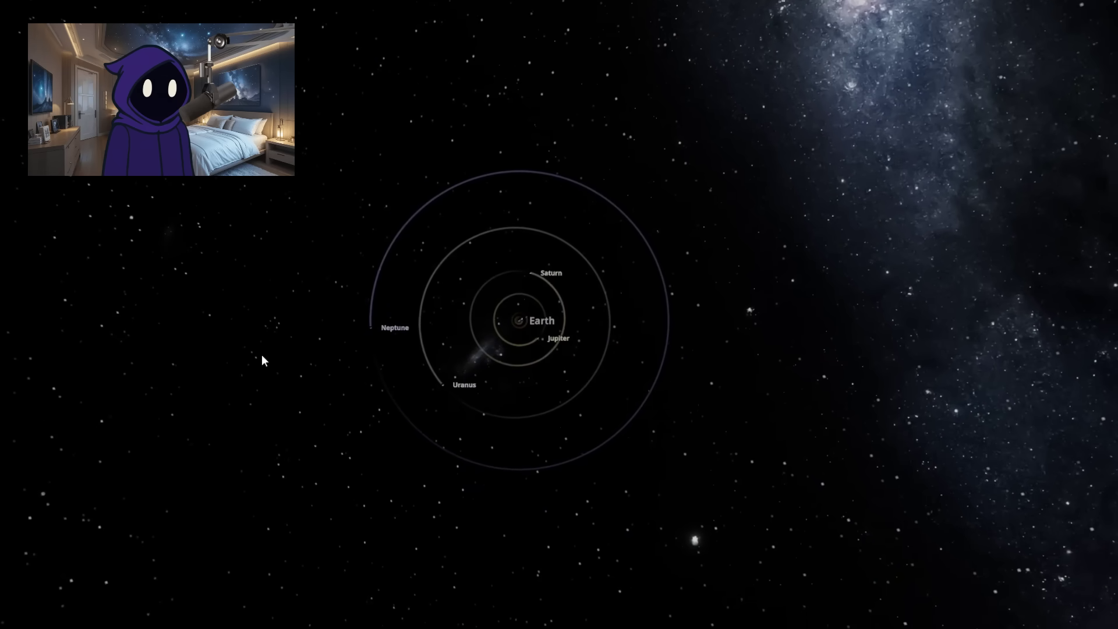
scroll(423, 392, "up", 3)
right_click_drag(434, 390, 251, 360)
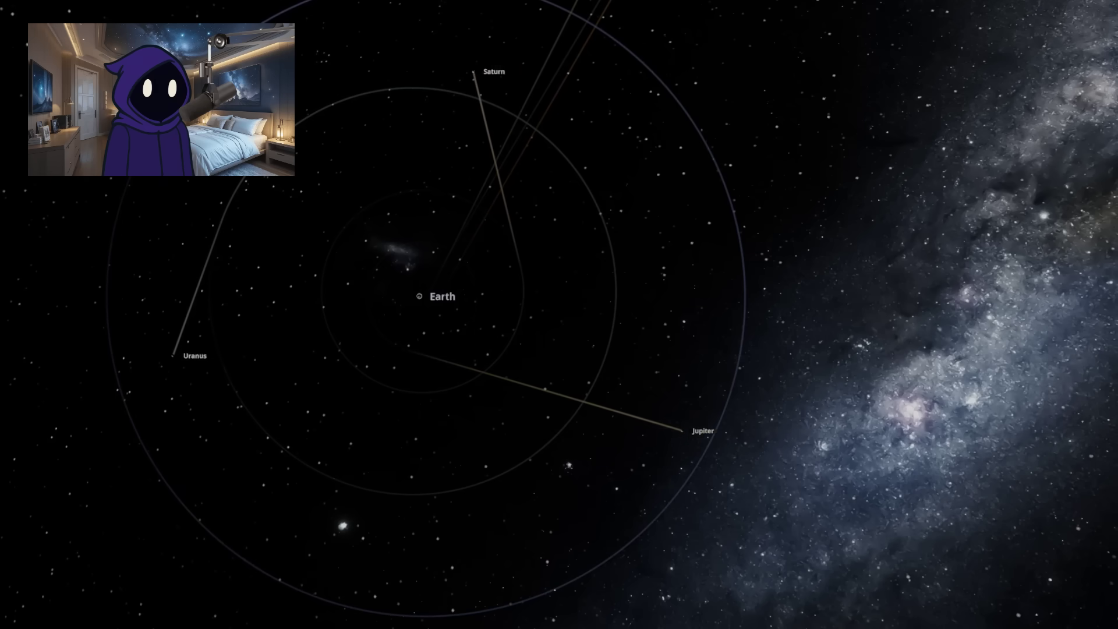
left_click_drag(607, 454, 516, 454)
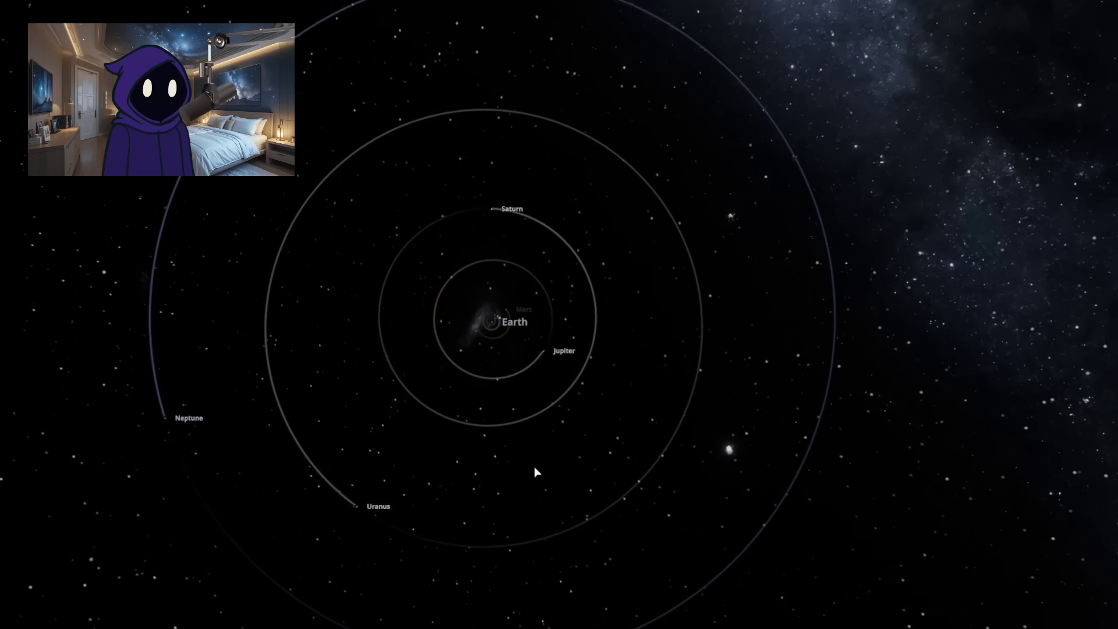
scroll(593, 311, "down", 2)
scroll(502, 371, "up", 4)
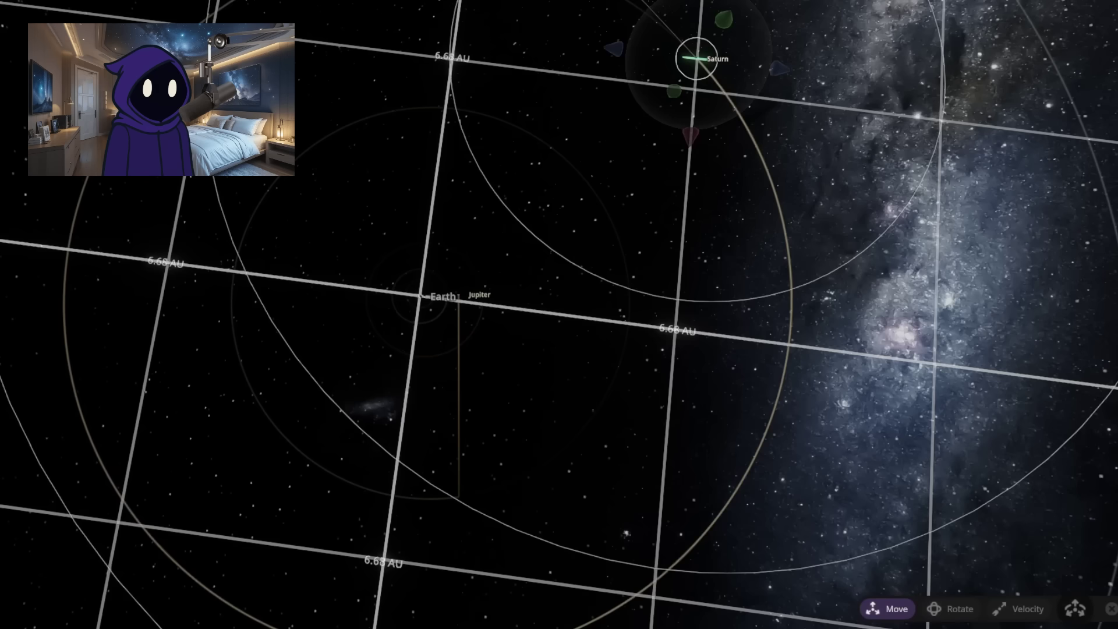
Move Saturn and Uranus inward from their orbits to positions close to the central Earth.
left_click_drag(697, 58, 510, 285)
scroll(510, 285, "down", 8)
left_click(362, 310)
scroll(410, 319, "up", 3)
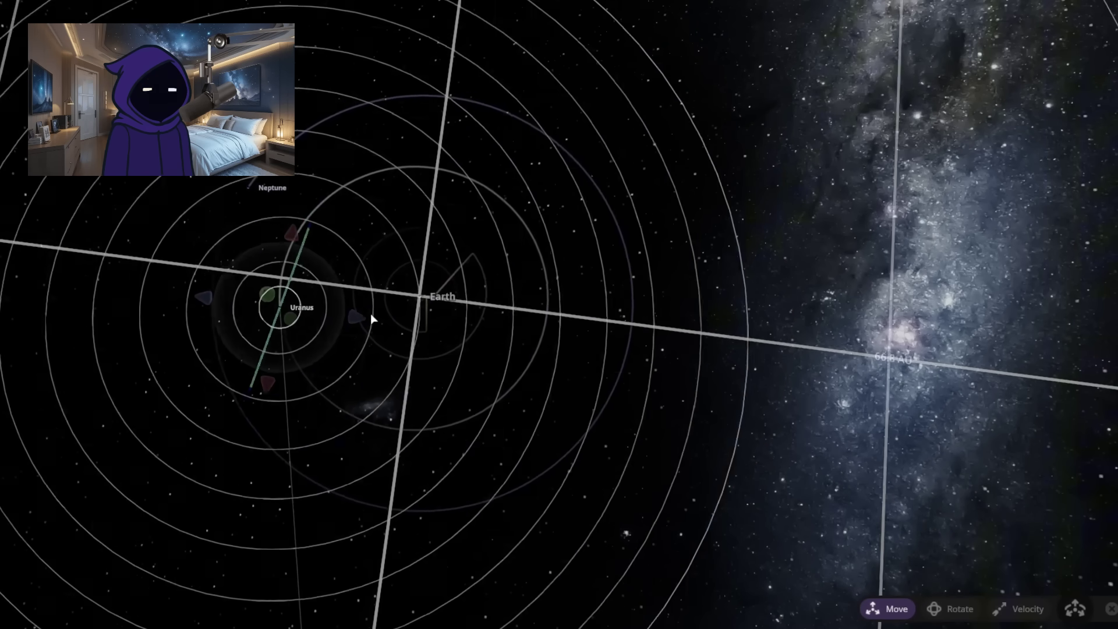
scroll(370, 313, "down", 1)
left_click_drag(322, 301, 412, 297)
scroll(380, 238, "down", 3)
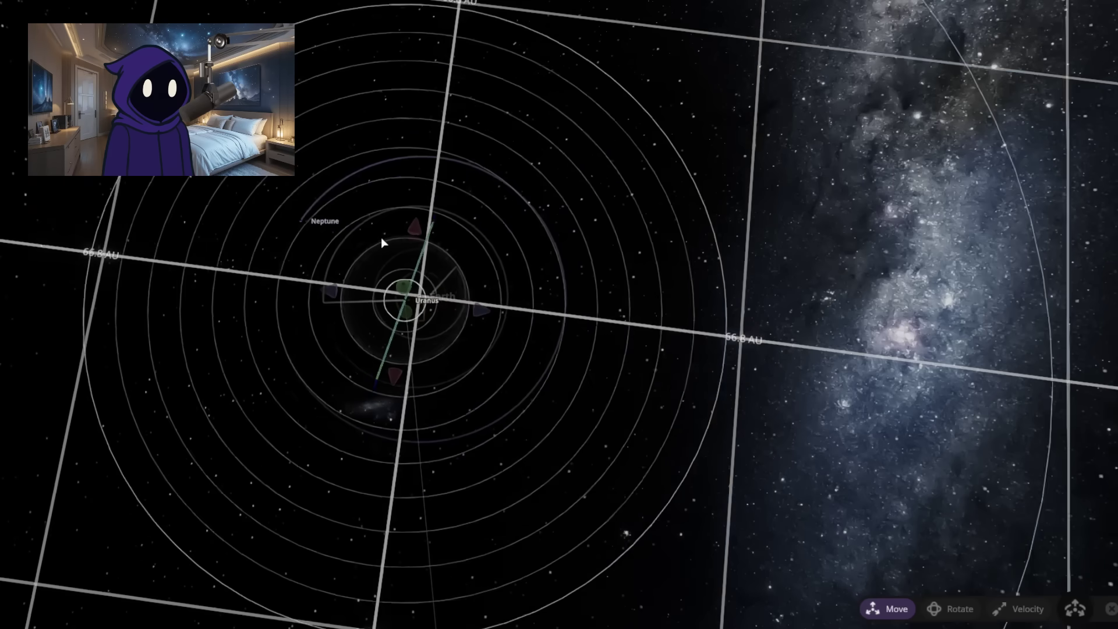
Move Neptune inward close to the central Earth and inspect the planets lined up beside Earth, down to Mercury.
left_click_drag(340, 241, 398, 294)
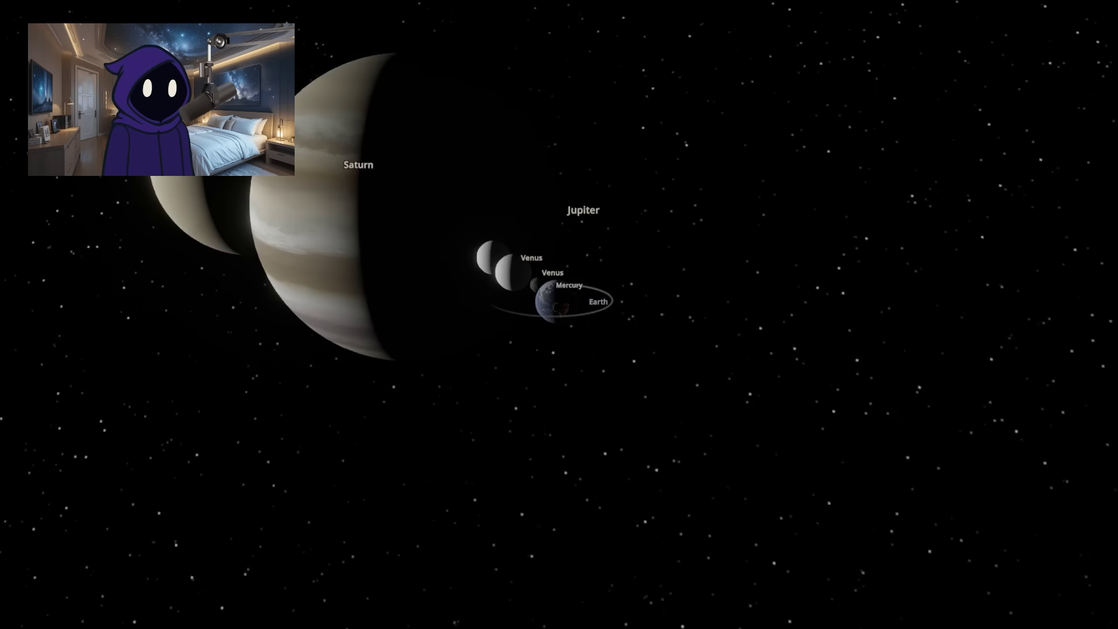
left_click_drag(693, 332, 673, 305)
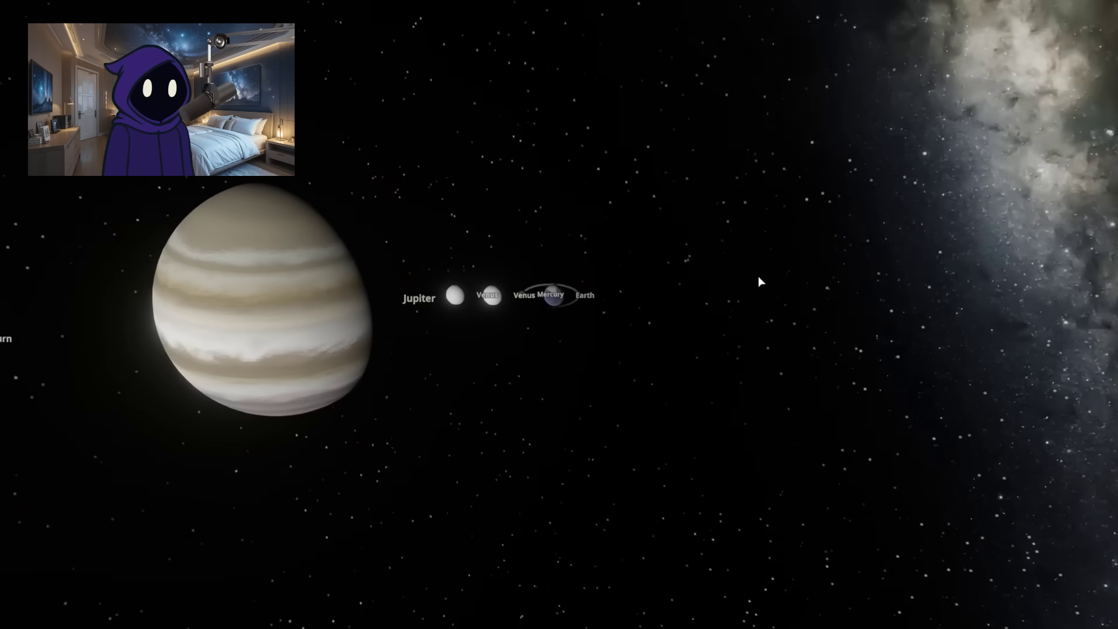
middle_click_drag(758, 276, 611, 284)
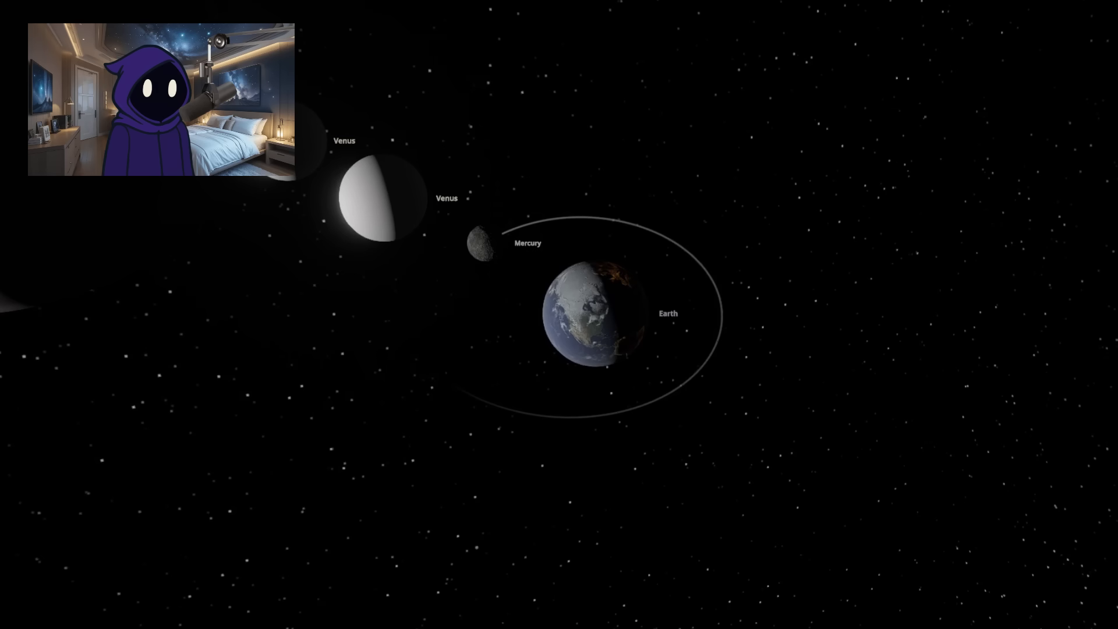
left_click(483, 244)
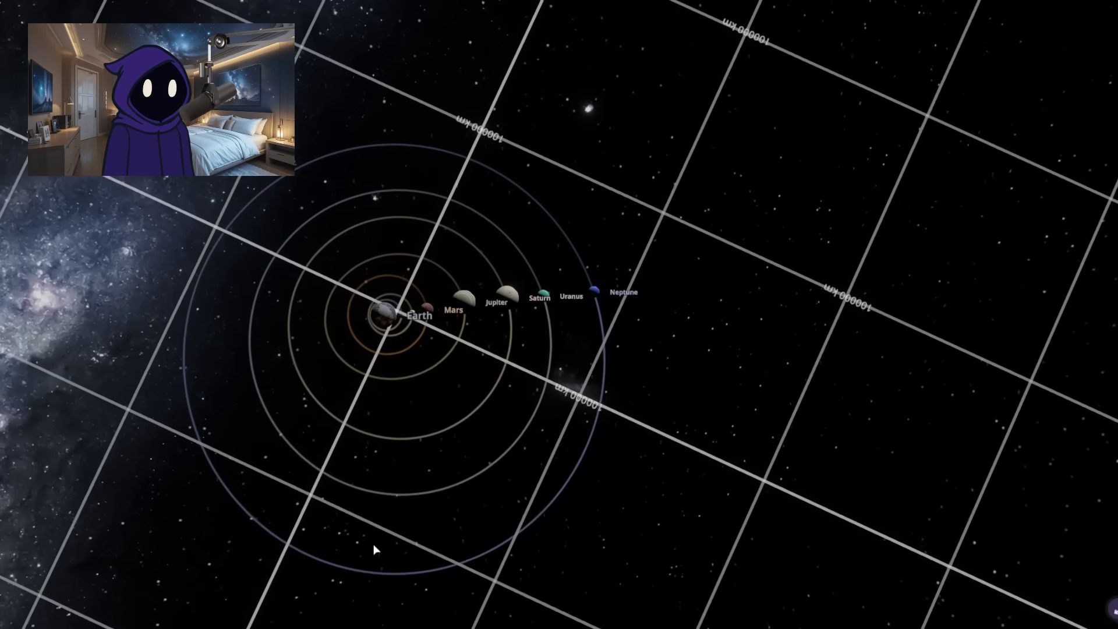
Examine the compact orbits of the lined-up planets around the central Earth, out to Neptune, from different angles and distances.
scroll(683, 477, "down", 3)
left_click_drag(683, 476, 1002, 577)
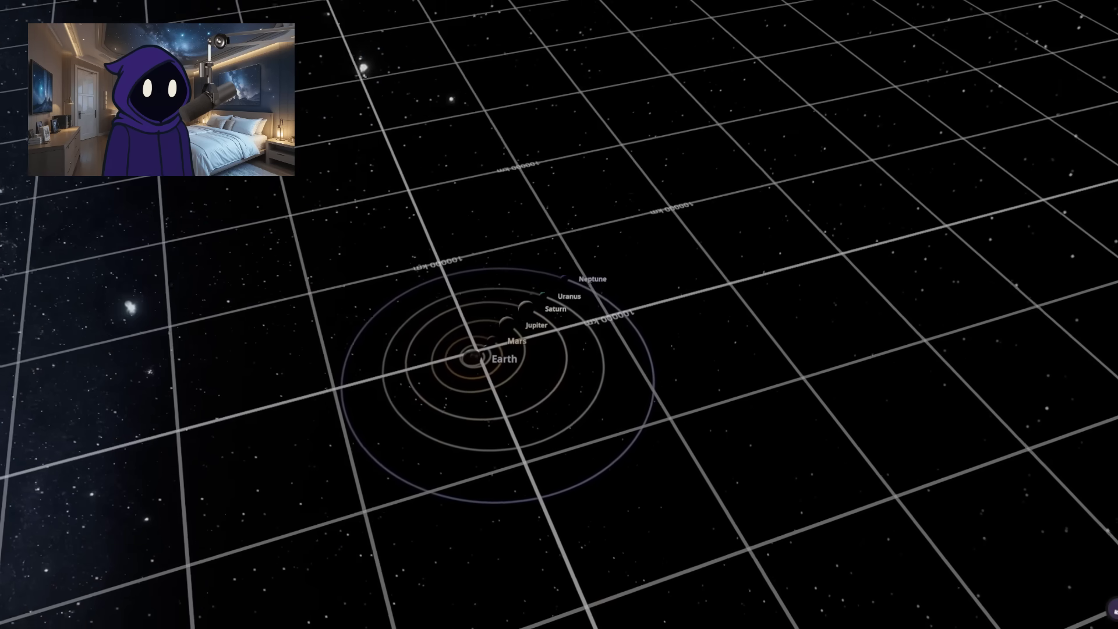
left_click_drag(755, 469, 279, 312)
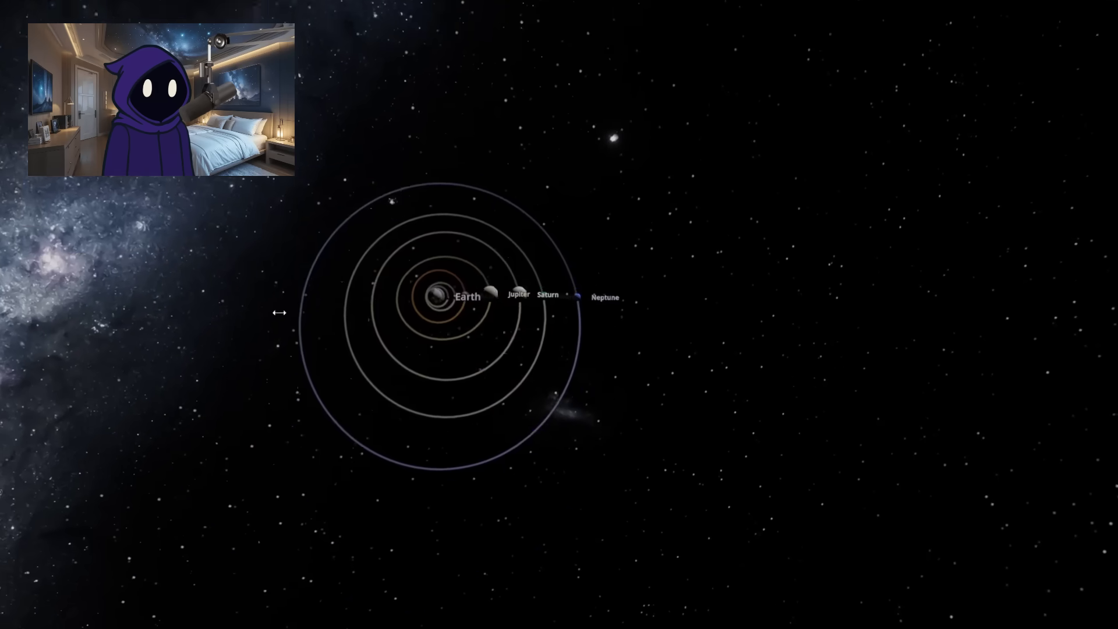
scroll(446, 428, "up", 3)
left_click_drag(446, 428, 452, 296)
scroll(453, 300, "down", 10)
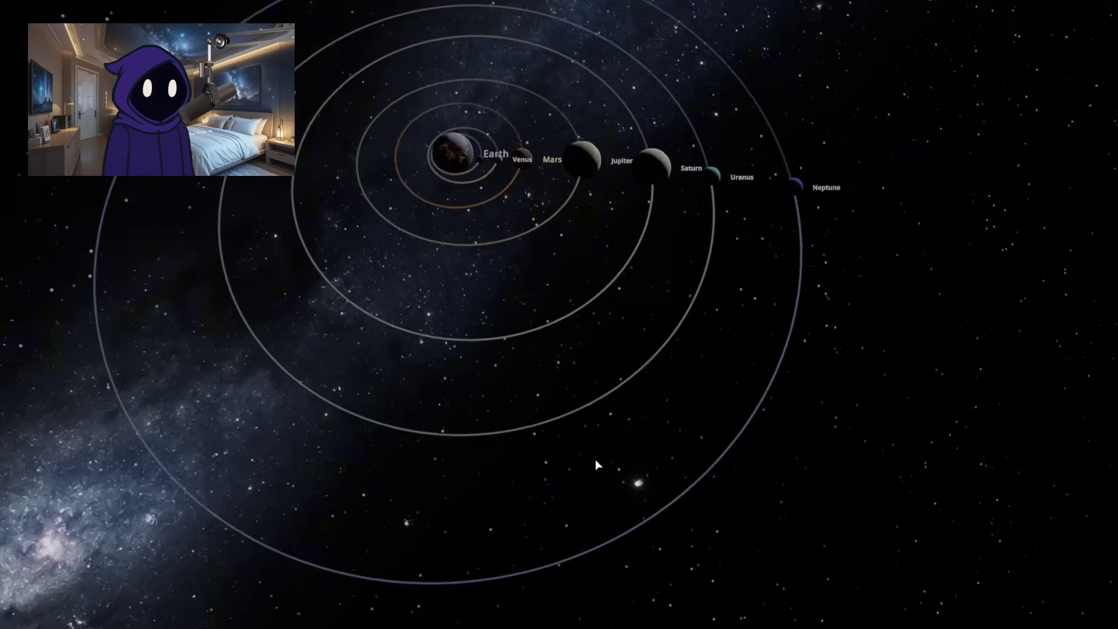
scroll(610, 437, "down", 5)
Run and pause the simulation, and follow how the orbits of Jupiter, Saturn, Uranus and Neptune around Earth develop.
key("space")
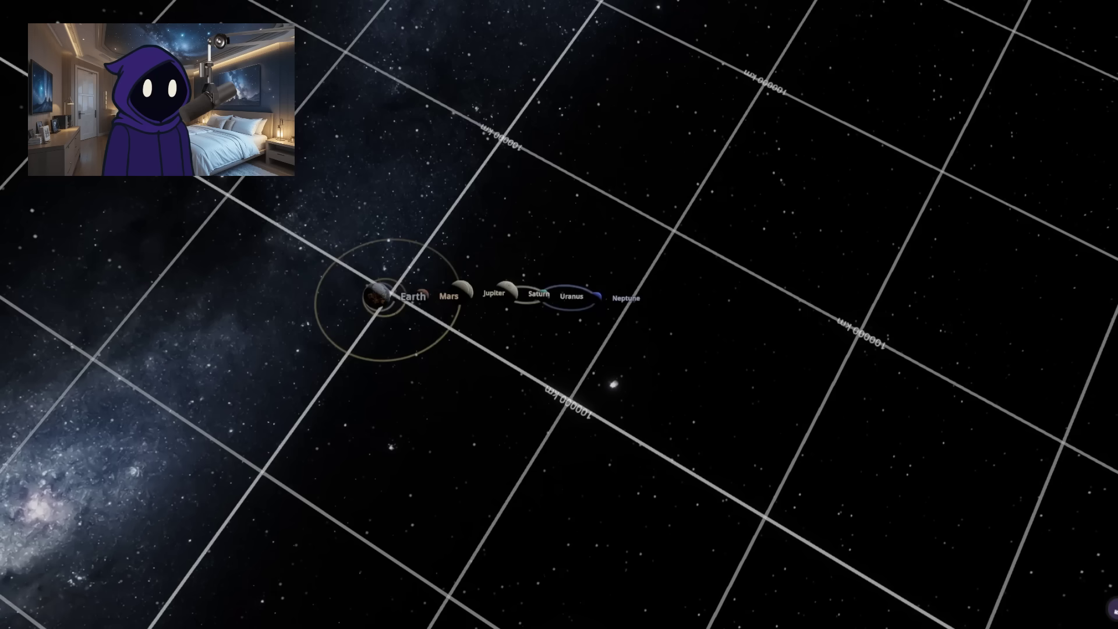
left_click_drag(428, 447, 299, 435)
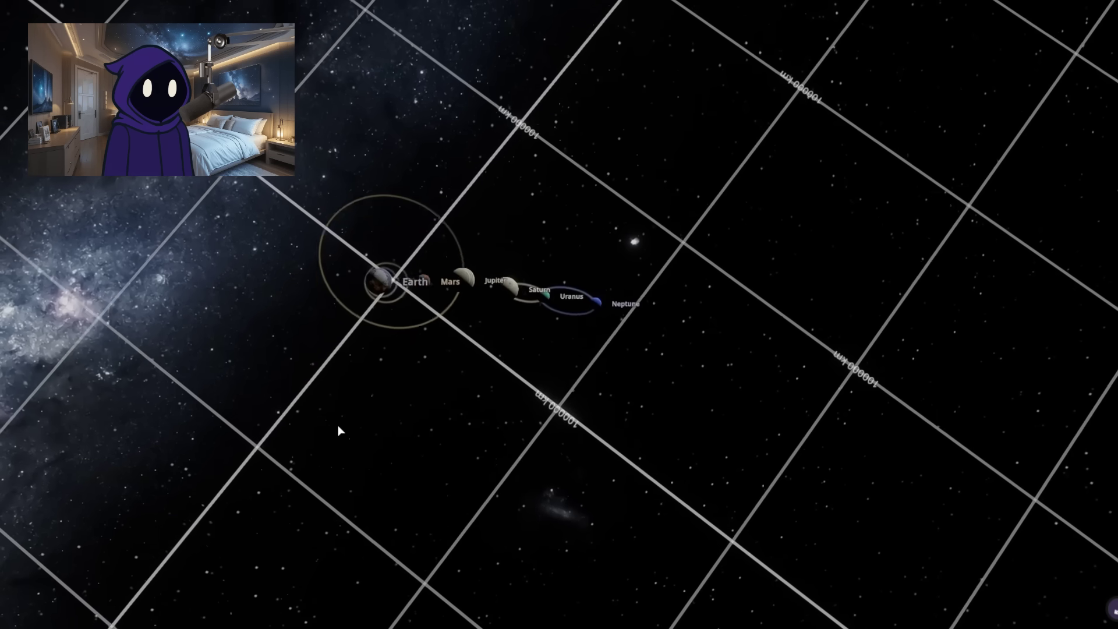
key("space")
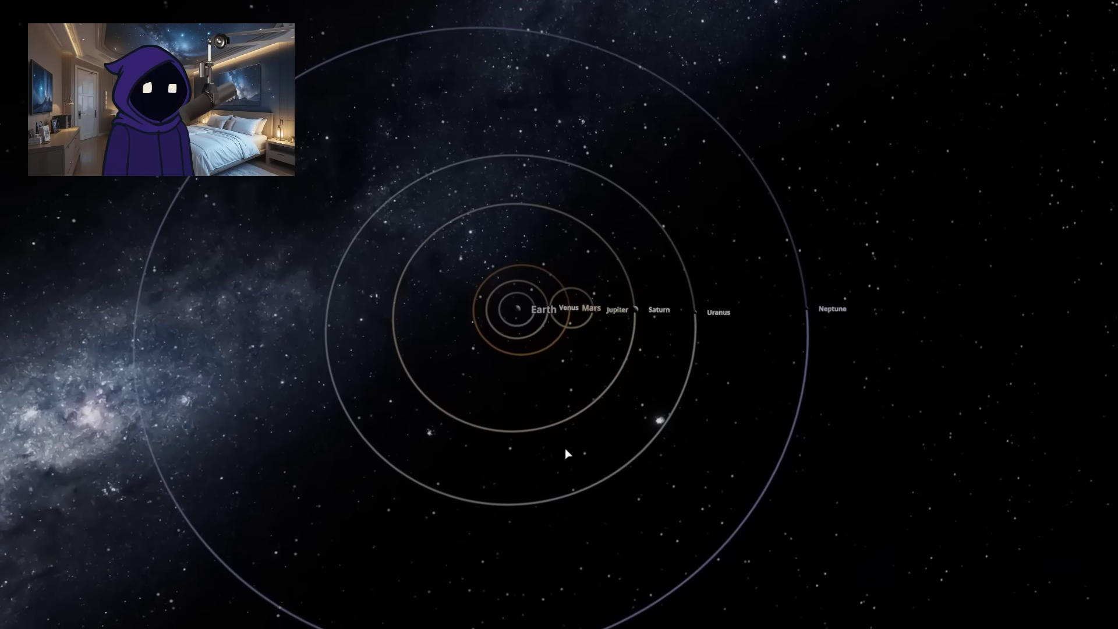
left_click_drag(564, 448, 506, 465)
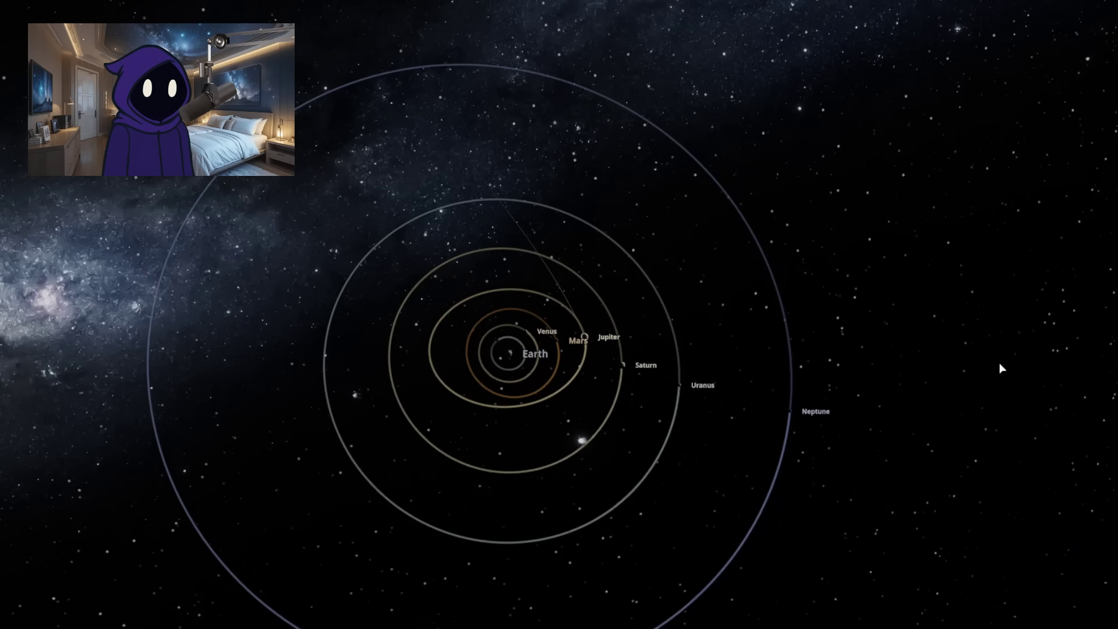
scroll(999, 368, "down", 5)
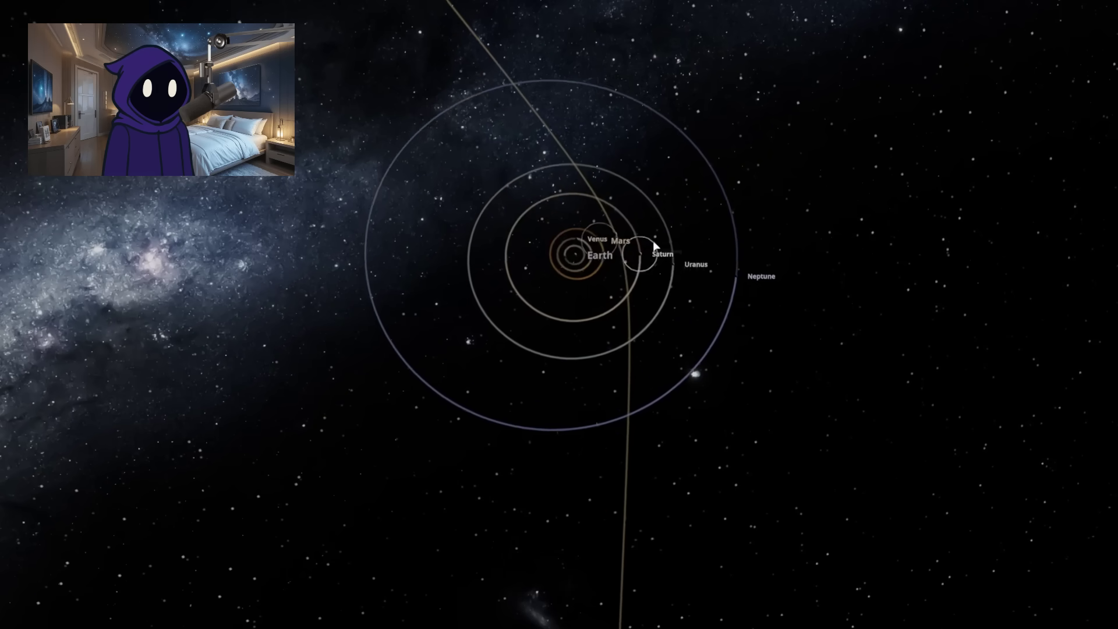
scroll(664, 204, "up", 2)
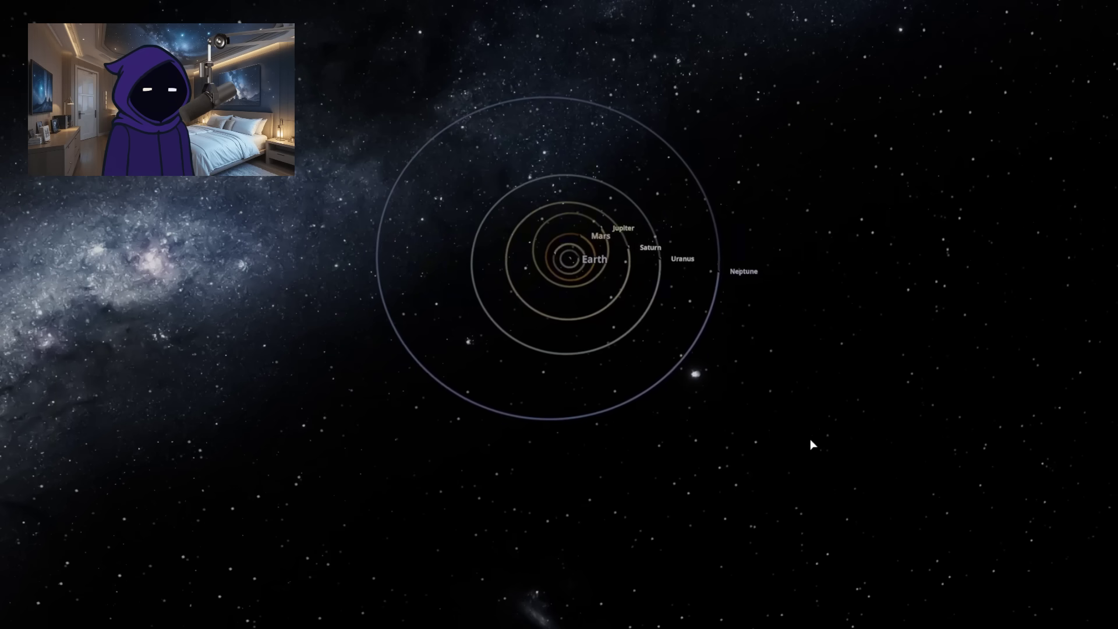
scroll(815, 389, "up", 5)
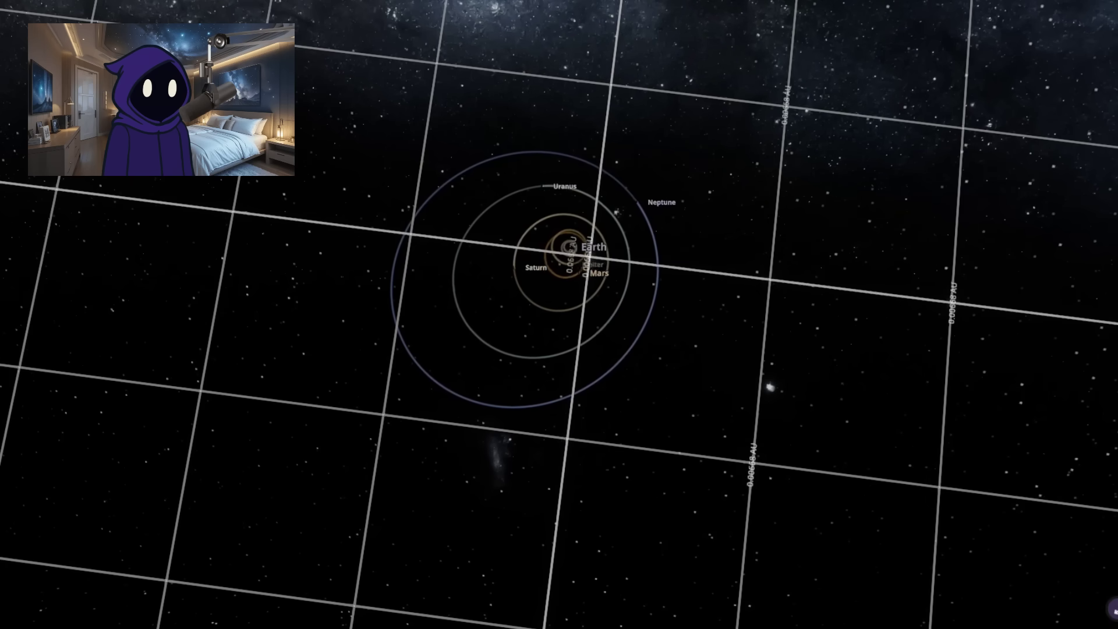
scroll(628, 242, "up", 4)
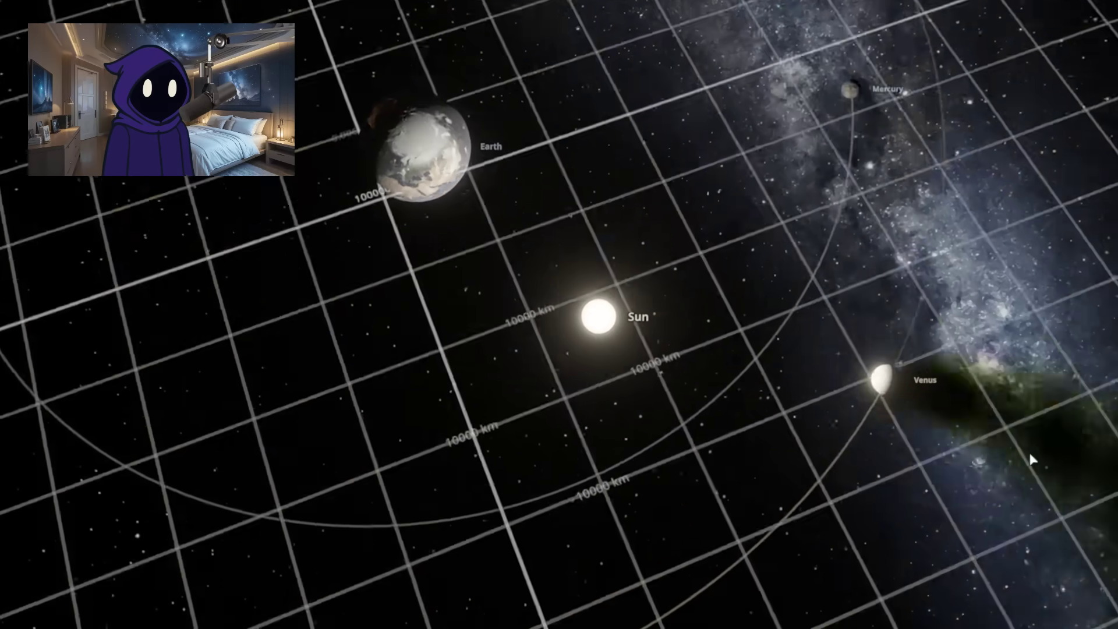
Examine the small Sun next to the central Earth and the surrounding planets' orbits from several angles and distances.
scroll(920, 402, "down", 4)
left_click_drag(955, 396, 549, 138)
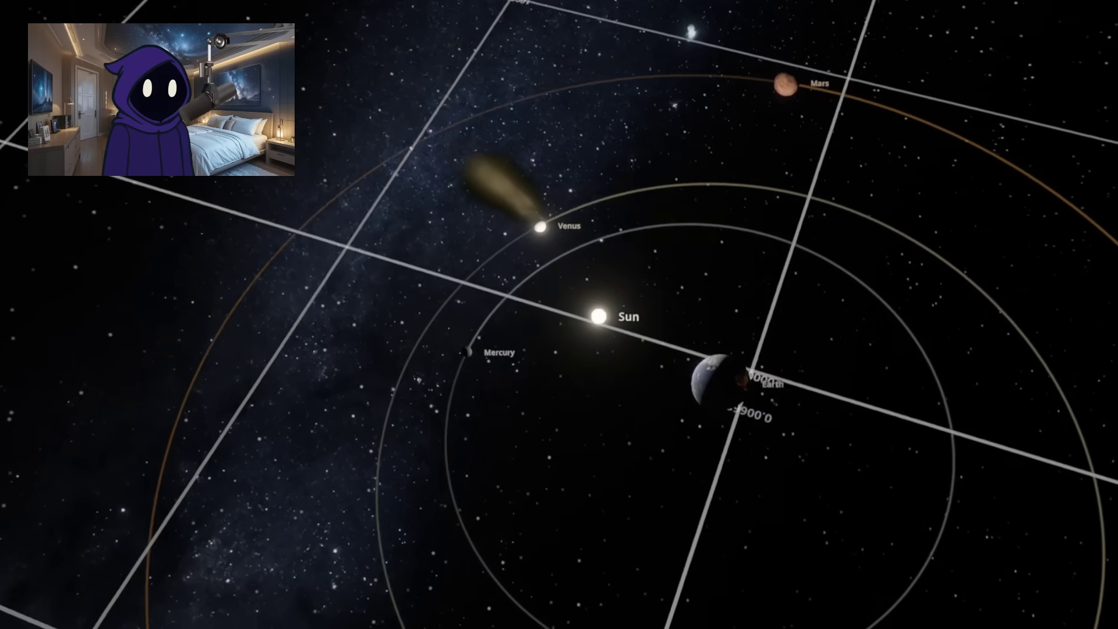
scroll(549, 138, "up", 4)
scroll(550, 139, "down", 5)
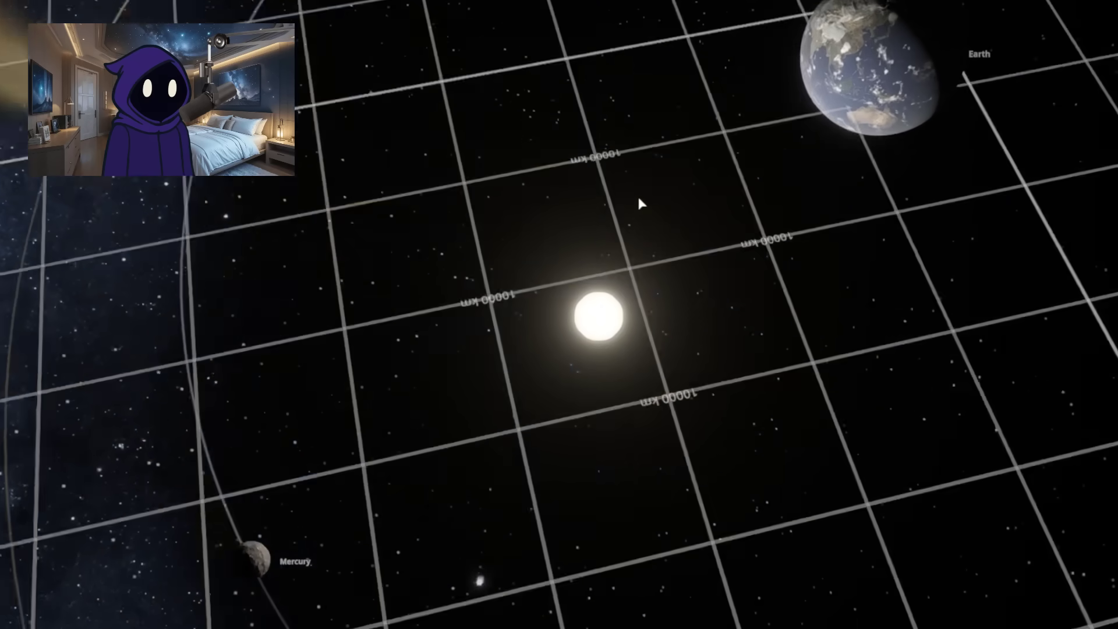
scroll(855, 265, "down", 4)
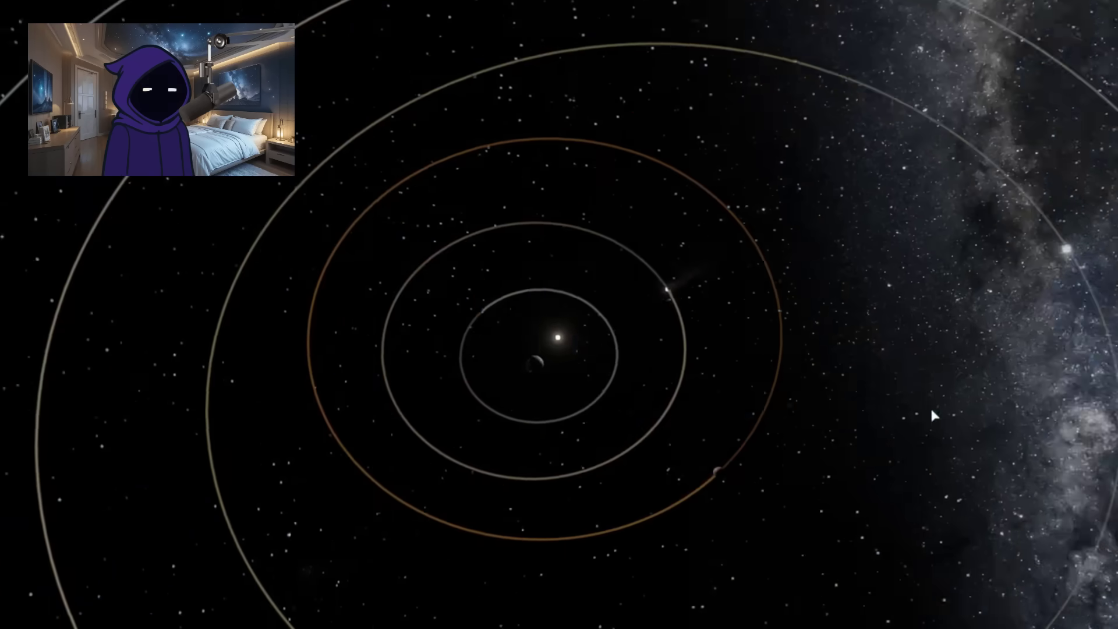
left_click_drag(930, 407, 1101, 351)
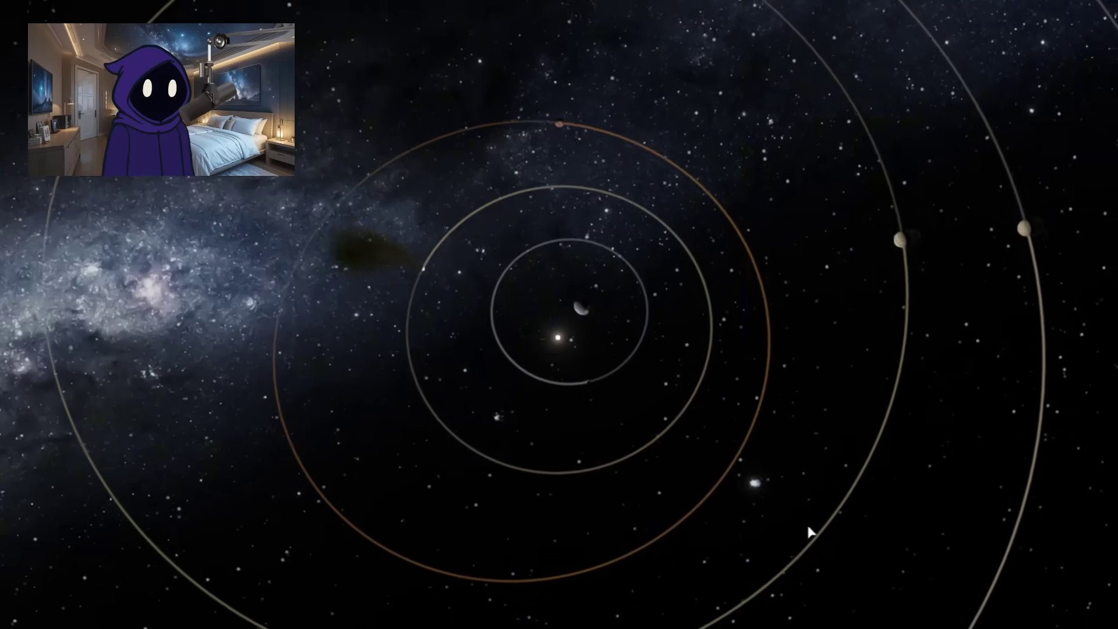
left_click_drag(515, 452, 319, 280)
left_click_drag(745, 326, 173, 486)
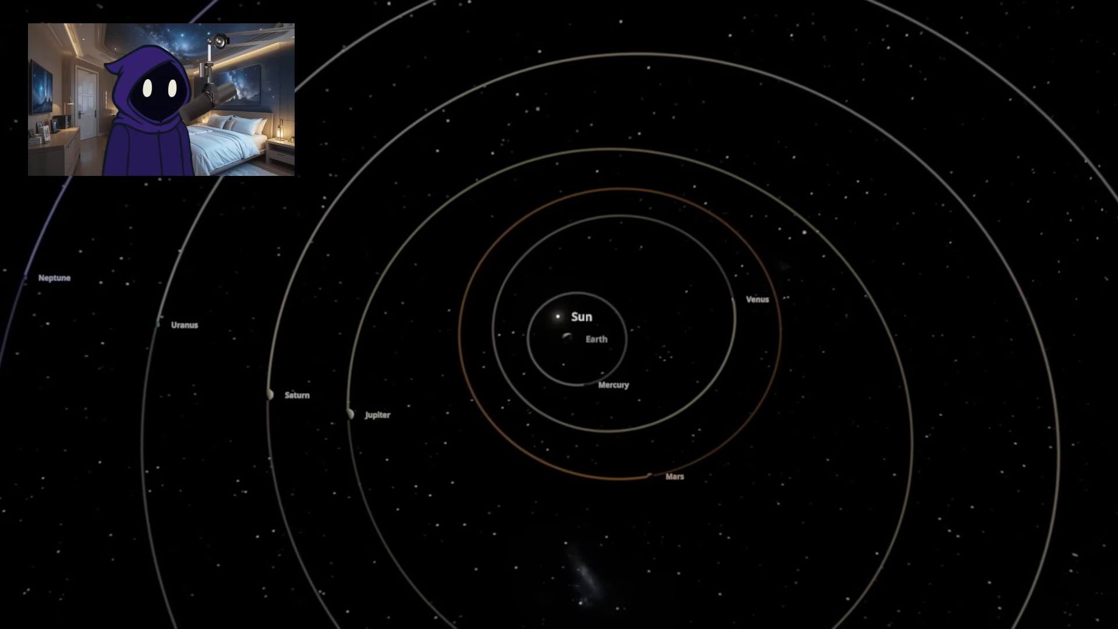
left_click_drag(442, 245, 269, 520)
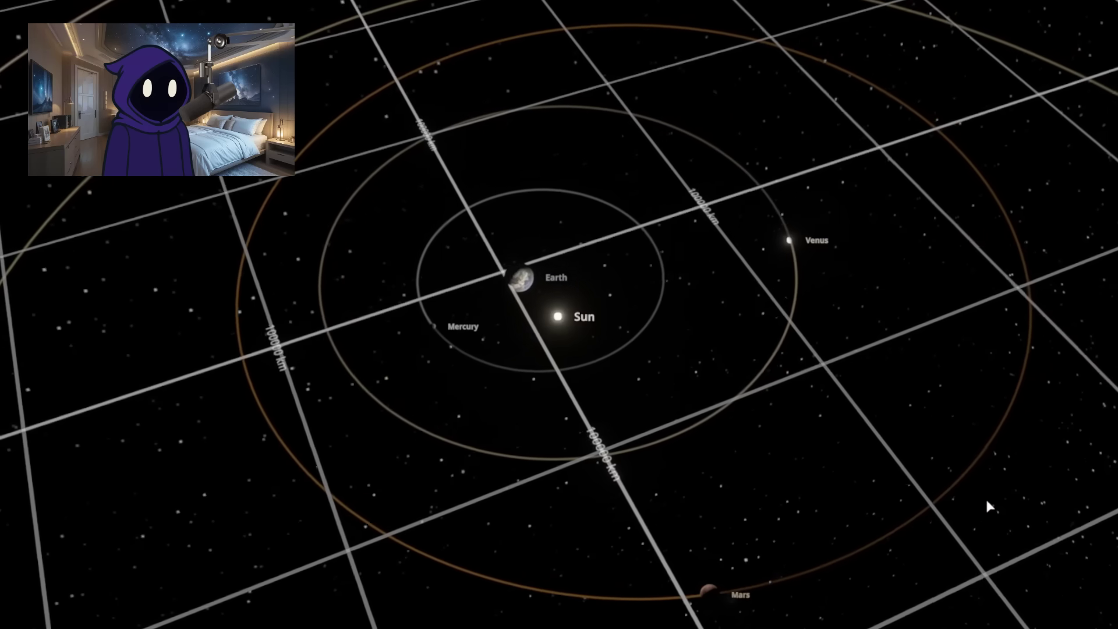
Inspect Venus up close and survey the orbits around Earth and the Sun from farther out.
double_click(974, 303)
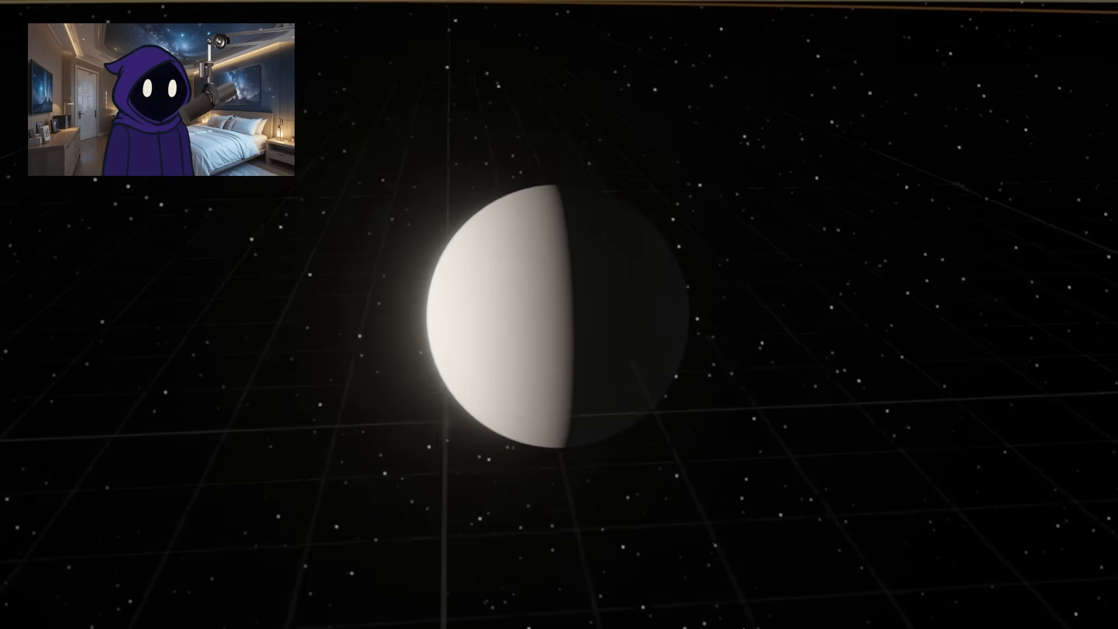
scroll(559, 314, "down", 3)
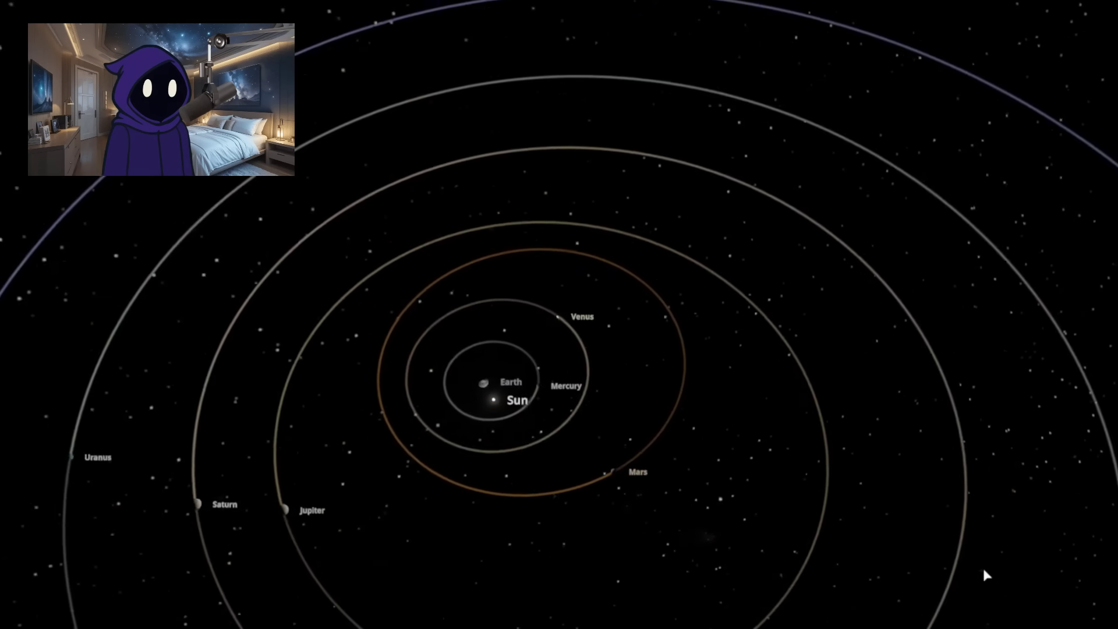
left_click_drag(983, 565, 1068, 587)
left_click_drag(885, 497, 1045, 590)
scroll(1044, 590, "down", 2)
scroll(932, 576, "down", 3)
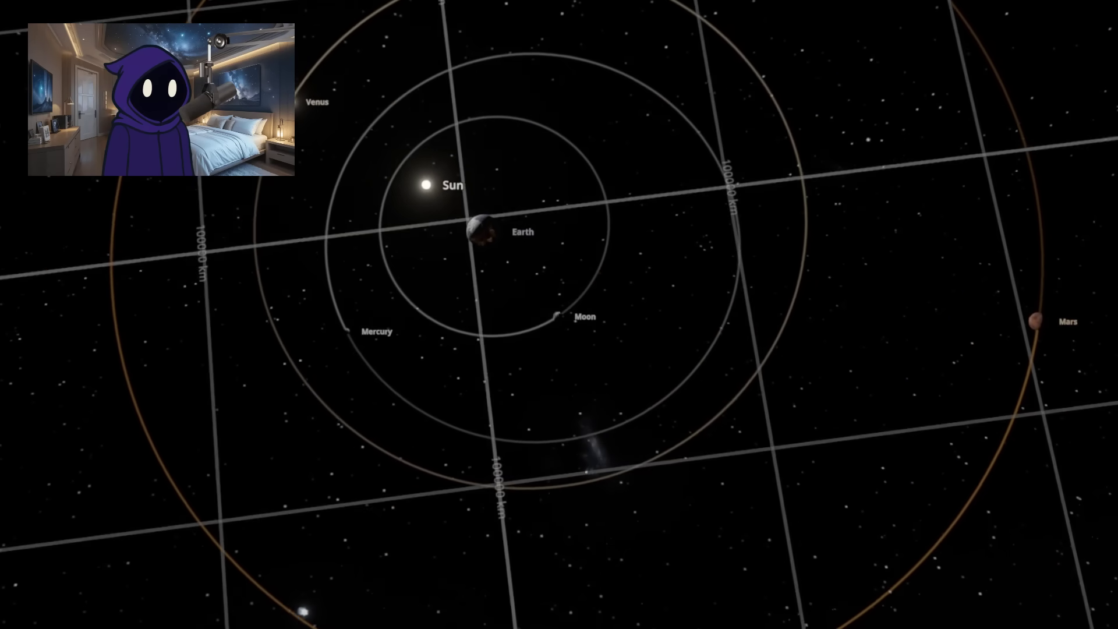
scroll(841, 438, "down", 3)
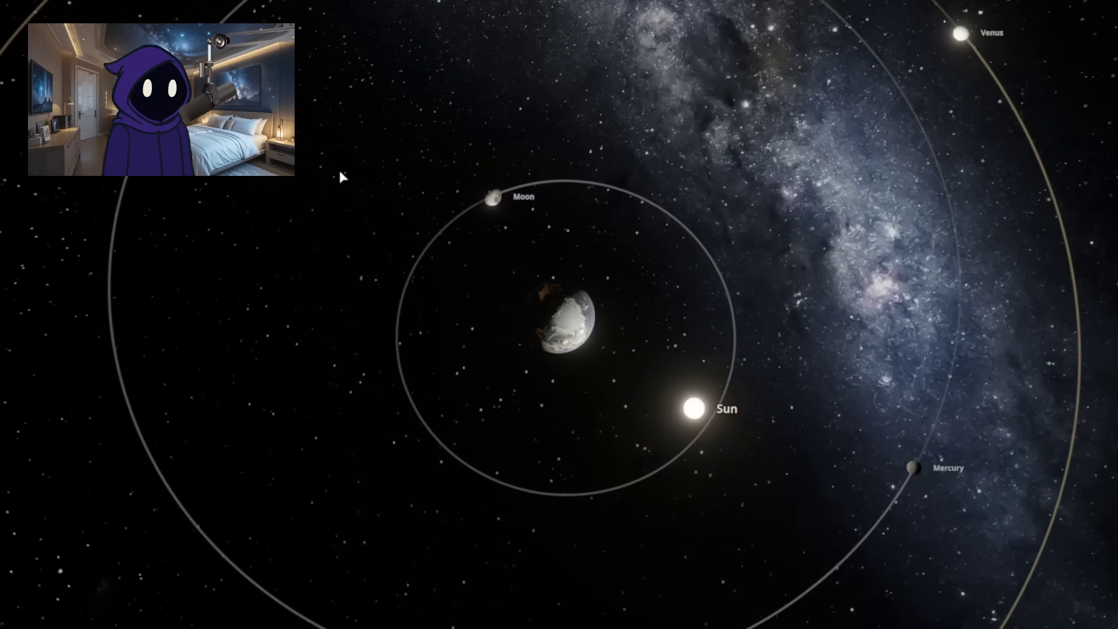
Examine the Moon and Sun circling Earth from a low angle, and the whole system out to Neptune.
left_click_drag(558, 339, 841, 291)
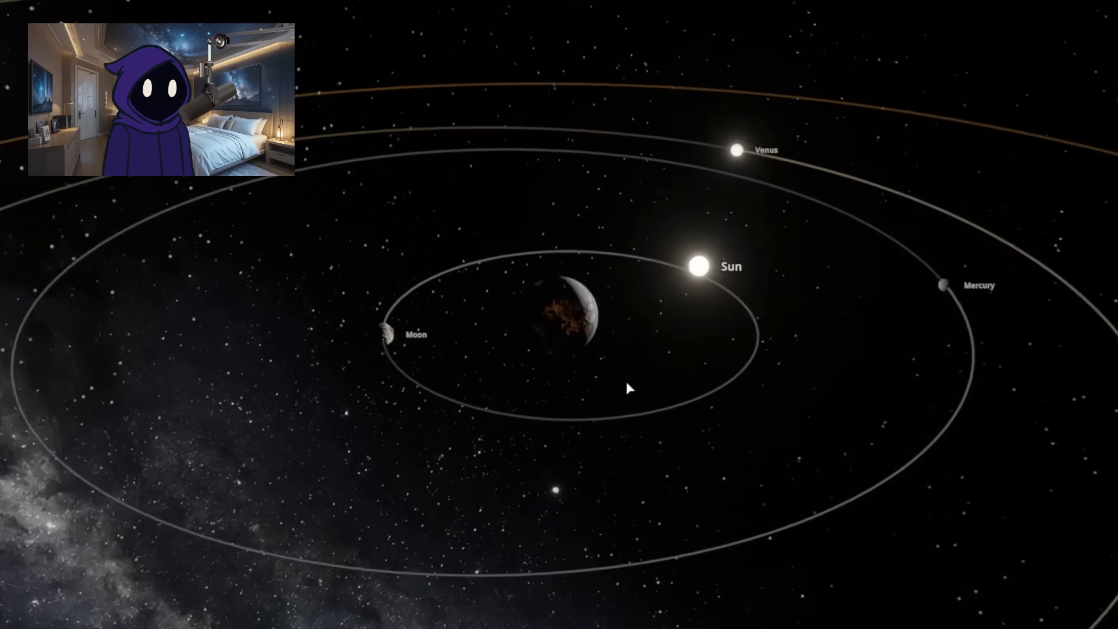
scroll(627, 382, "up", 6)
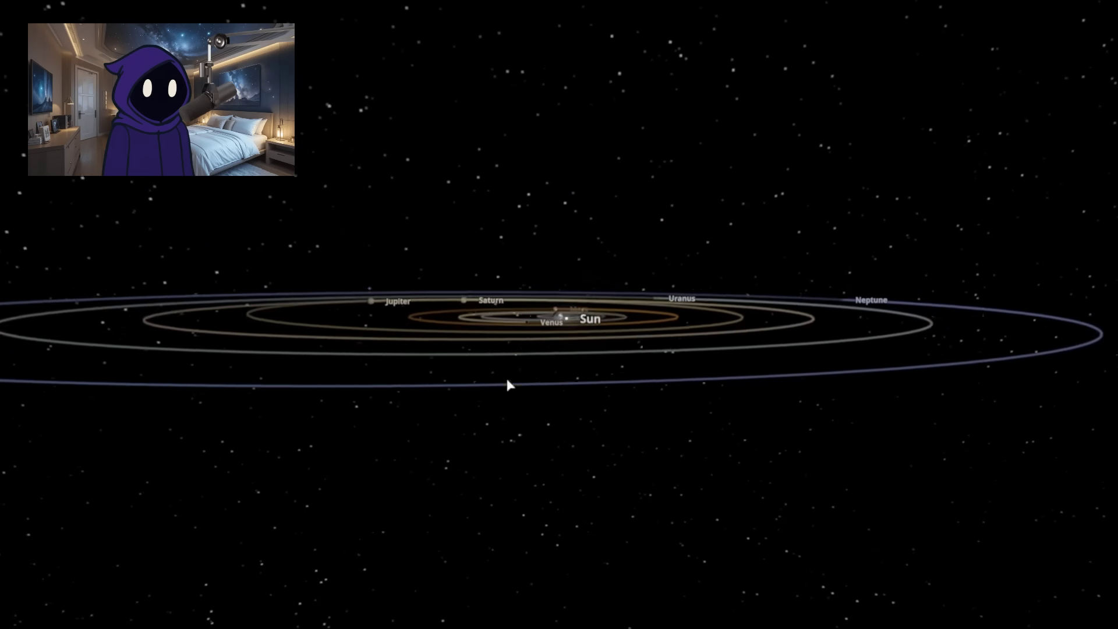
left_click_drag(597, 376, 781, 545)
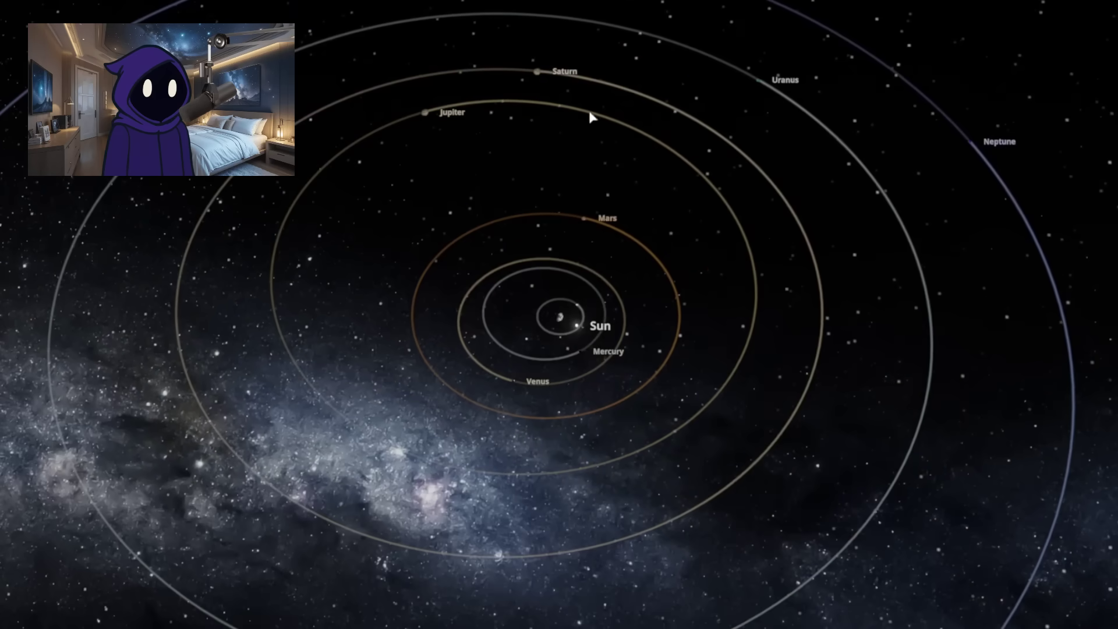
scroll(656, 214, "down", 5)
left_click_drag(751, 335, 770, 419)
scroll(628, 390, "up", 5)
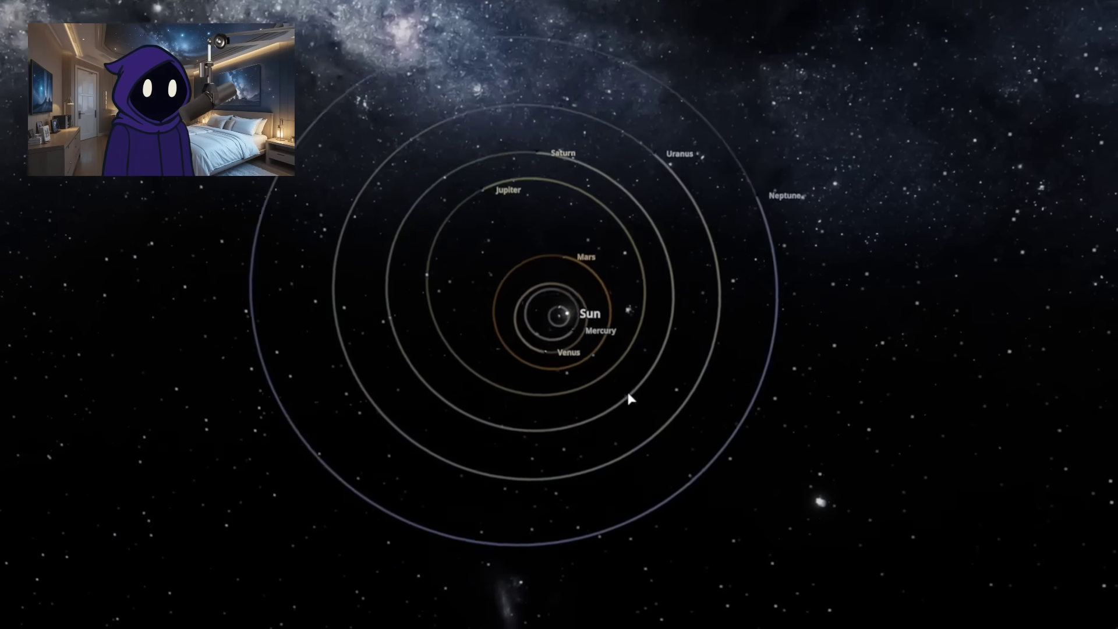